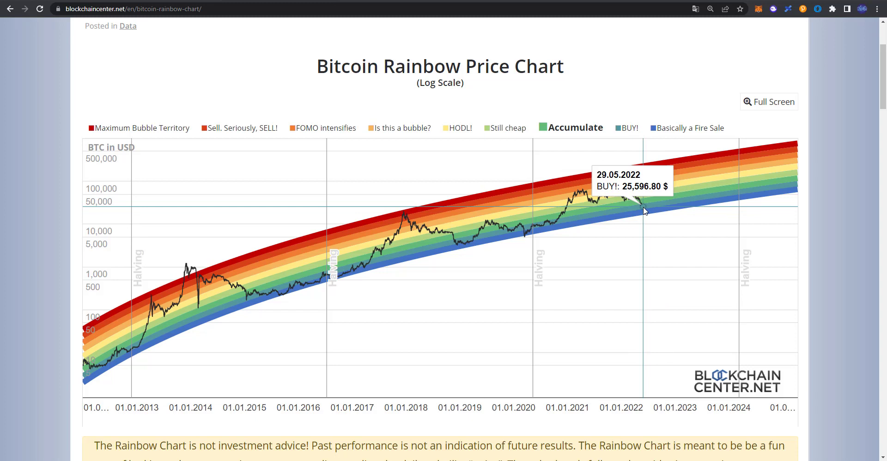
Check the crypto Fear & Greed Index against the current price's band in the Bitcoin Rainbow Price Chart.
key(ctrl+Tab)
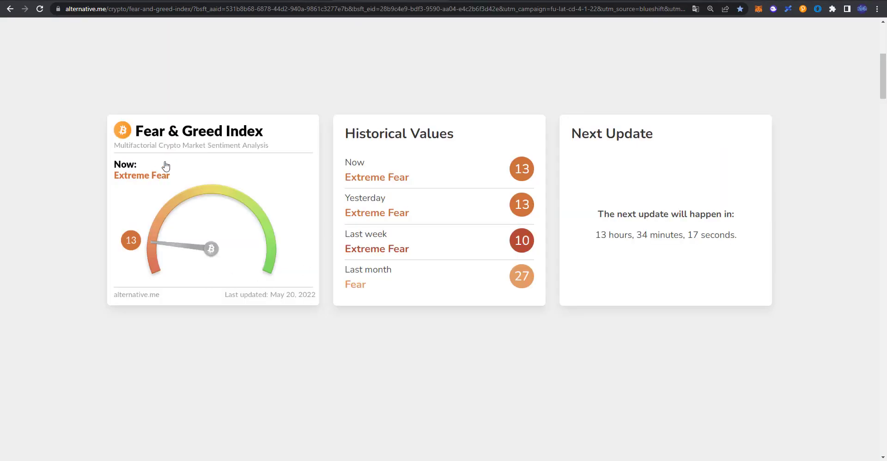
key(ctrl+shift+Tab)
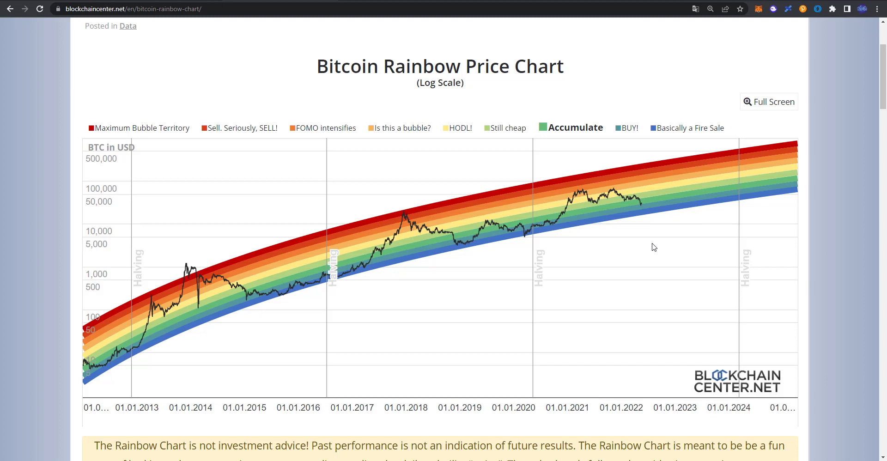
mouse_move(664, 192)
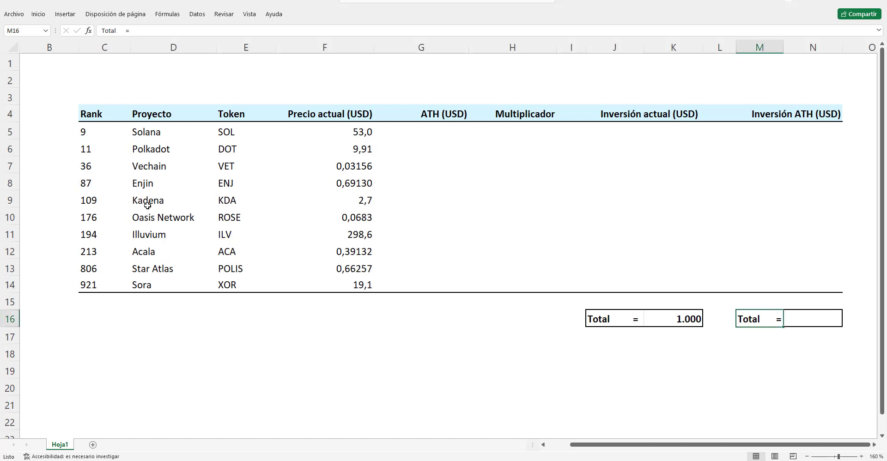
Review the project list in D5:D14 and the current investment total in K16.
drag(163, 134, 167, 285)
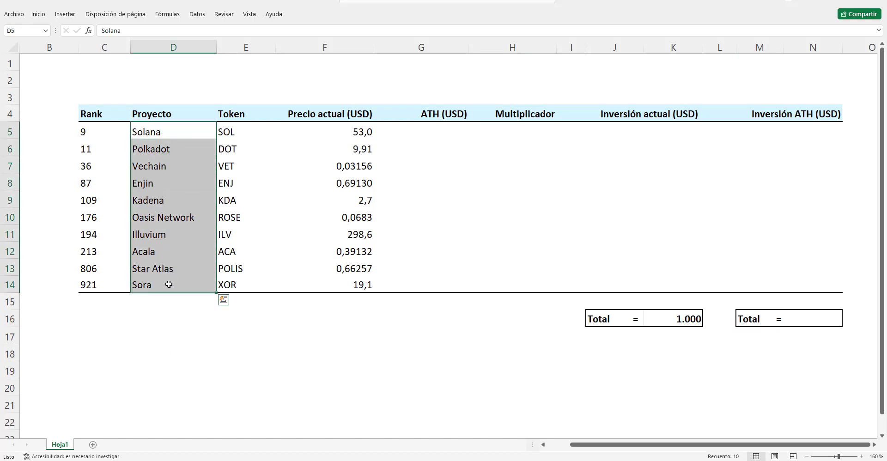
click(677, 319)
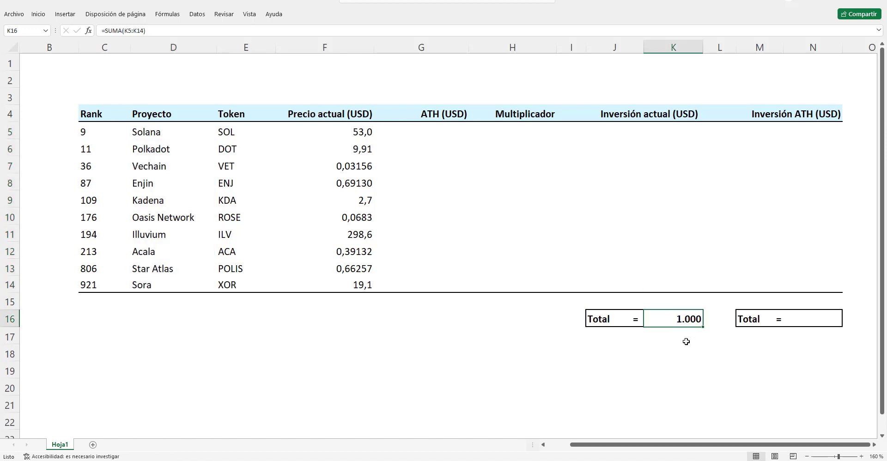
click(684, 333)
click(686, 322)
click(693, 365)
click(687, 318)
click(273, 366)
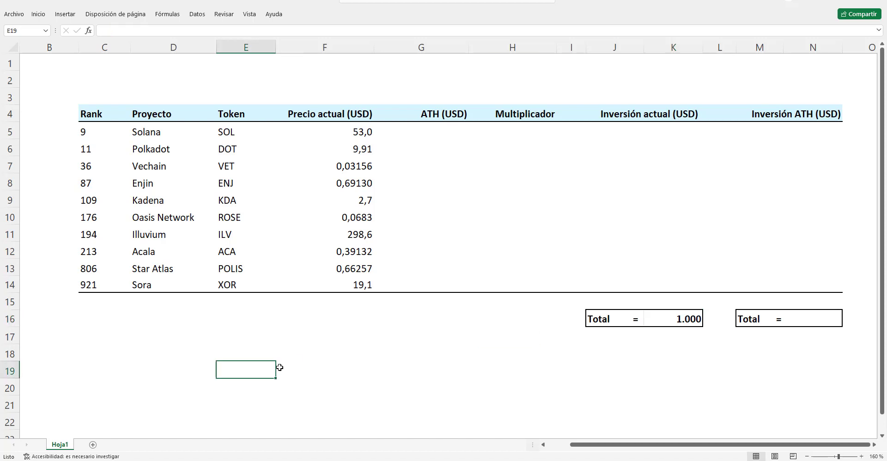
click(674, 318)
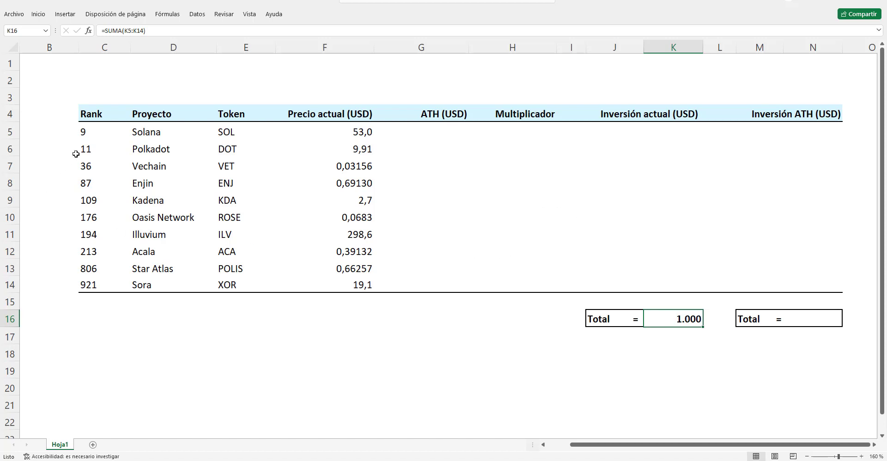
click(271, 363)
Inspect the Proyecto column from Solana to Sora, checking Solana, Polkadot and Vechain individually.
click(156, 129)
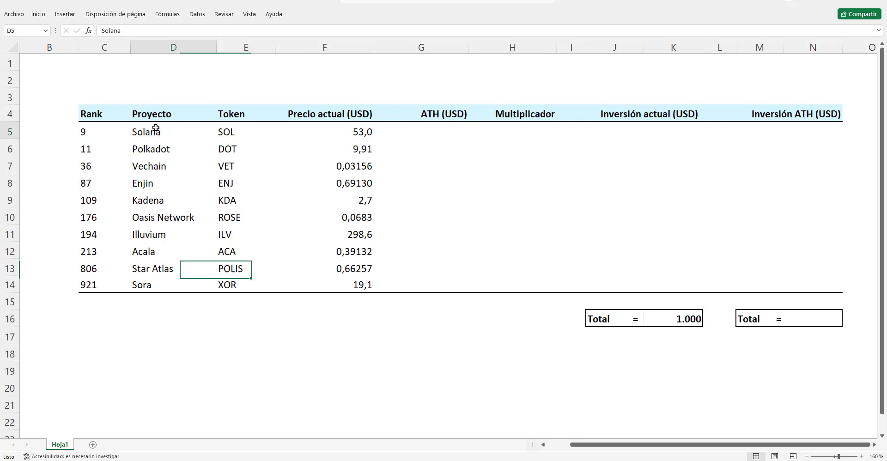
drag(156, 129, 159, 270)
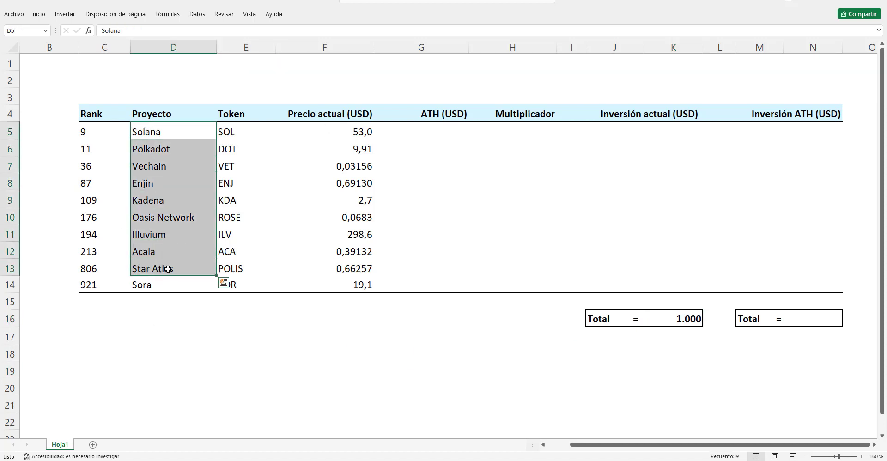
click(169, 287)
click(169, 347)
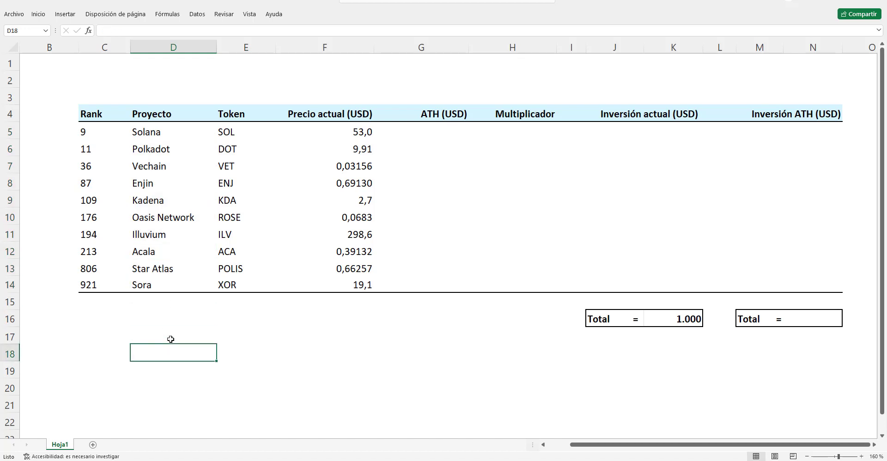
drag(178, 132, 167, 287)
click(165, 332)
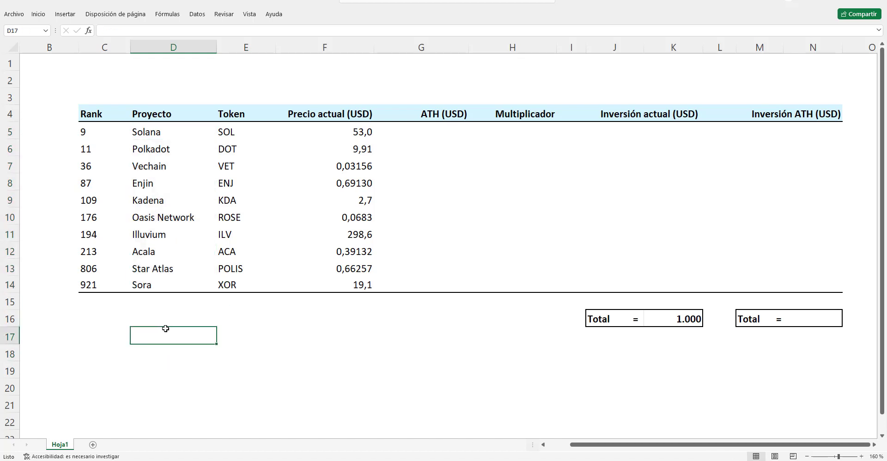
click(165, 133)
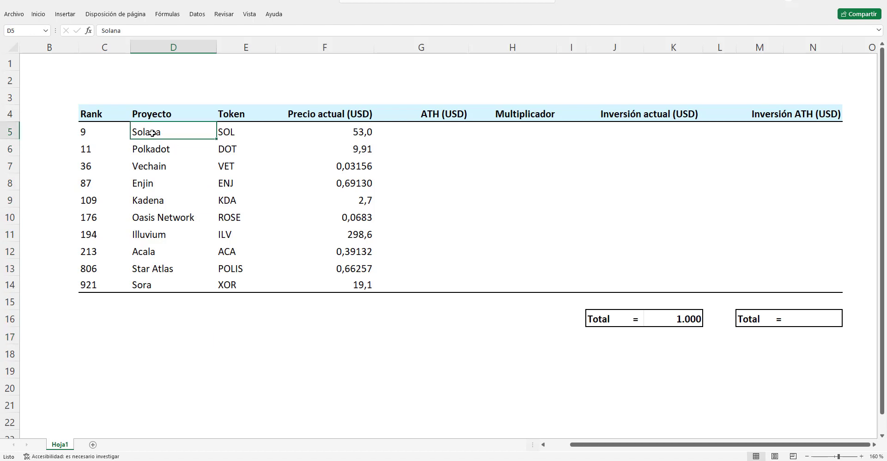
click(153, 152)
click(152, 167)
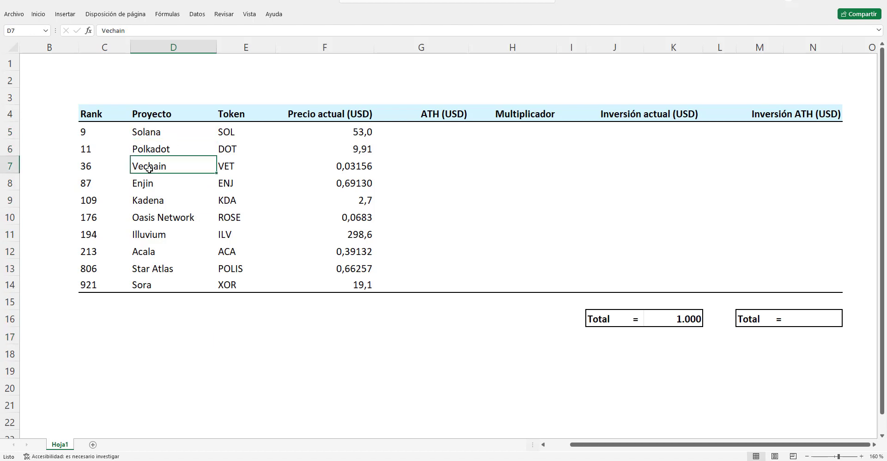
Examine Solana's row from its rank across to the Multiplicador column, including its current price.
drag(93, 132, 407, 132)
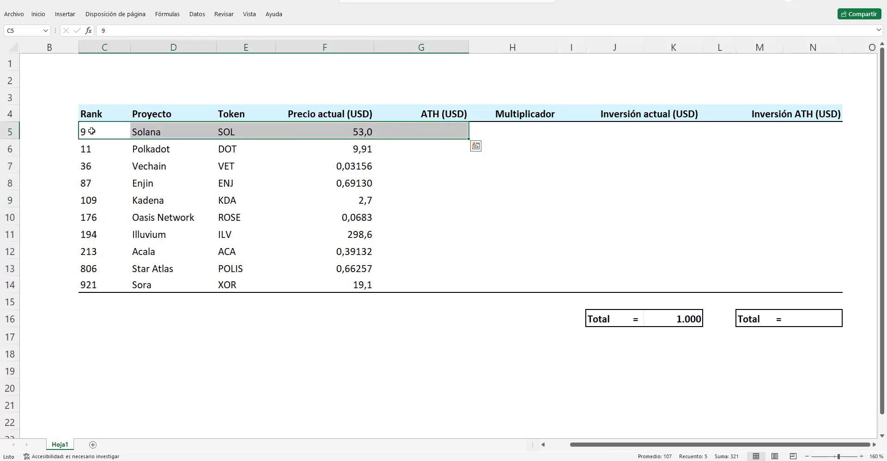
key(shift+Right)
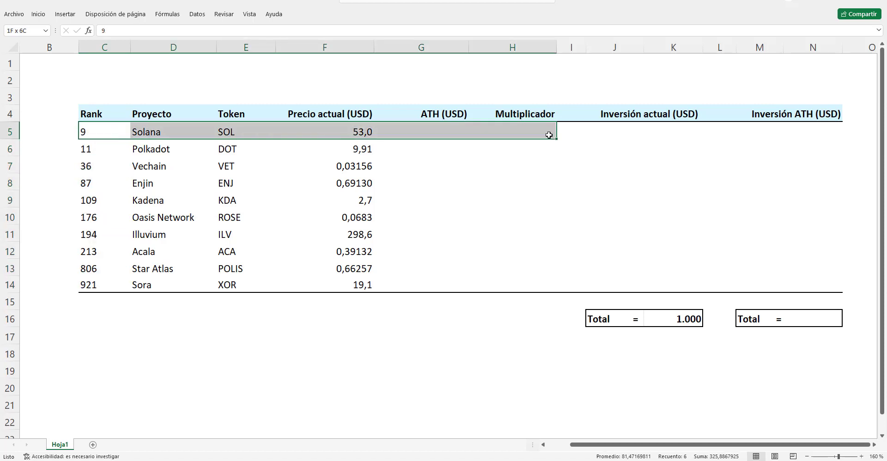
click(92, 151)
click(349, 129)
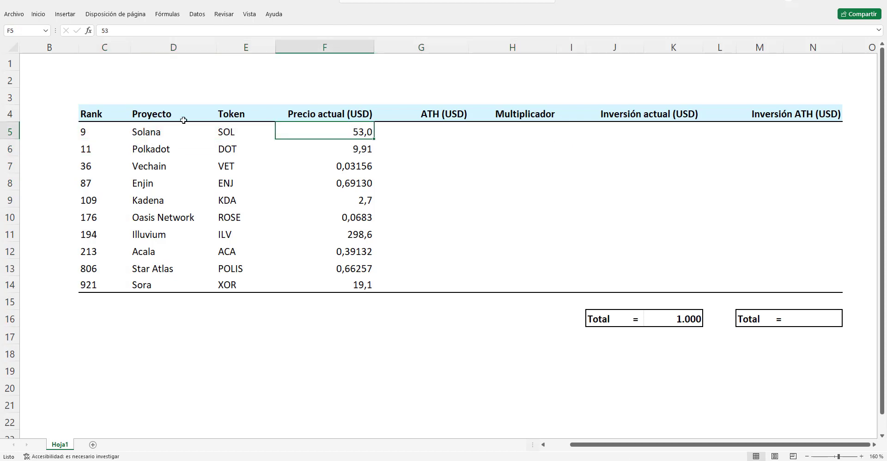
Go through the ten projects one by one in rank order, from Solana down to Sora.
click(166, 131)
click(167, 144)
click(167, 165)
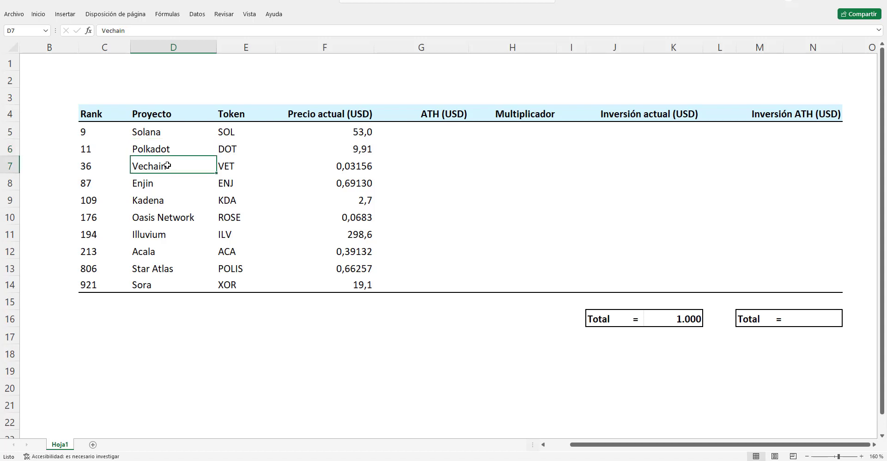
click(162, 188)
click(162, 204)
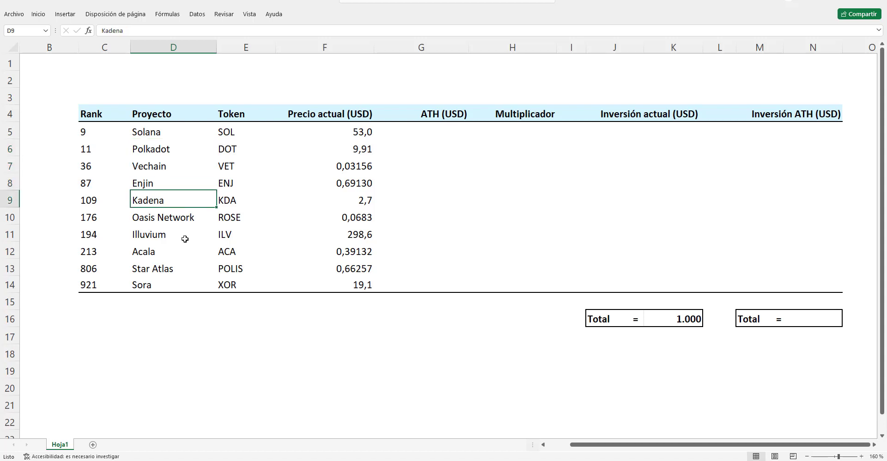
click(183, 224)
click(164, 239)
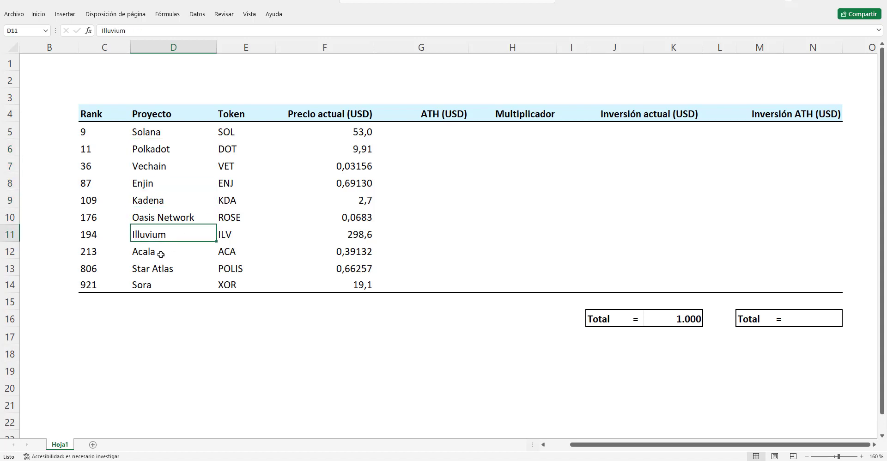
click(162, 256)
click(170, 270)
click(170, 285)
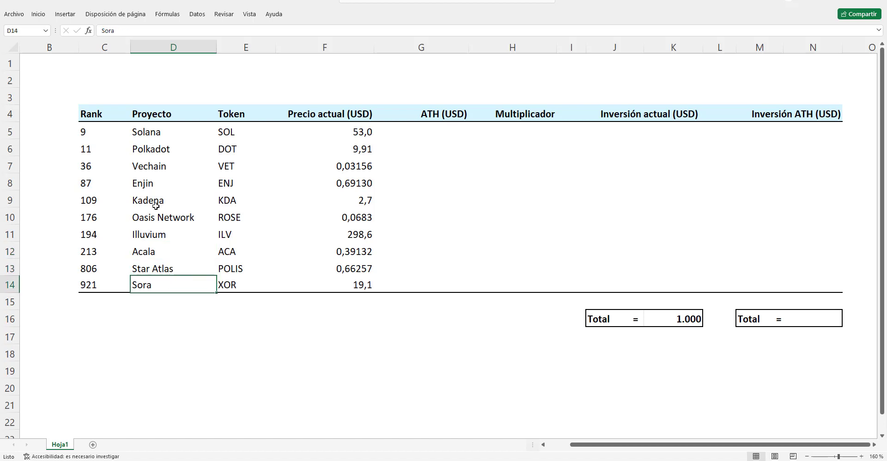
Compare the projects by market rank, looking at Sora, Solana, Polkadot and Oasis Network.
drag(155, 134, 162, 284)
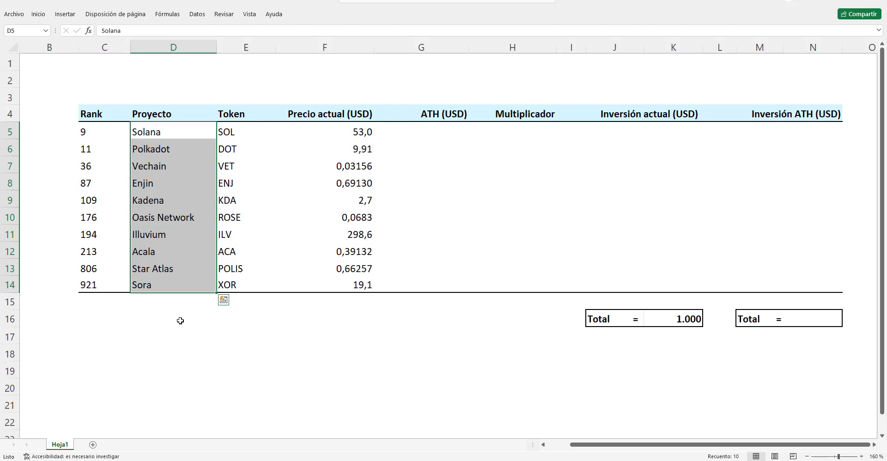
click(179, 335)
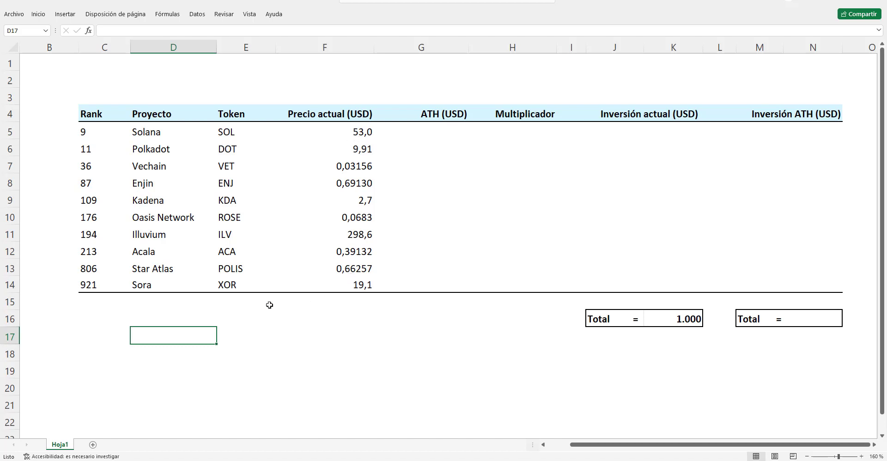
click(246, 318)
click(151, 287)
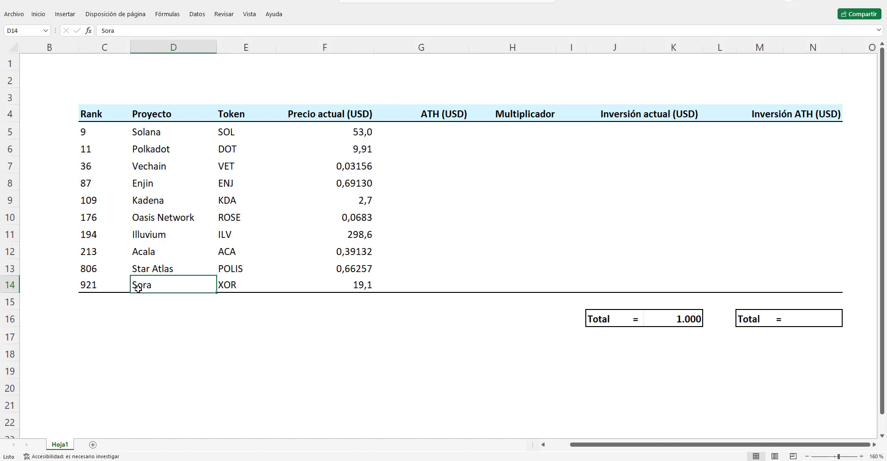
click(154, 135)
click(158, 146)
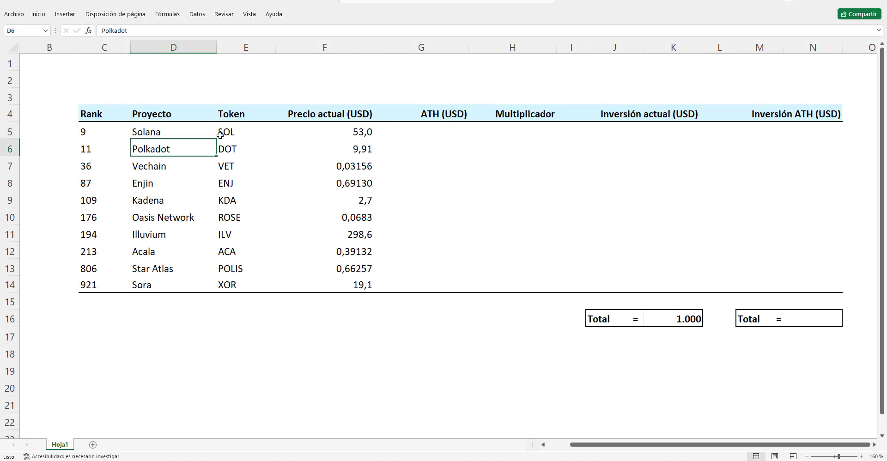
click(155, 133)
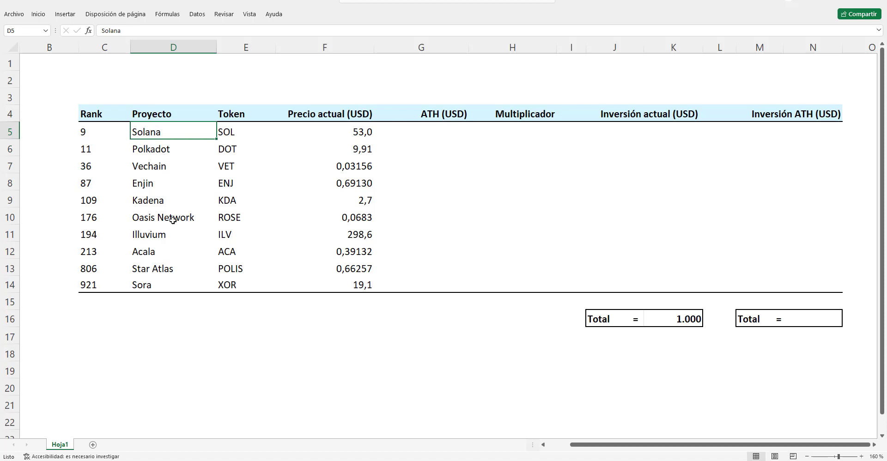
click(101, 220)
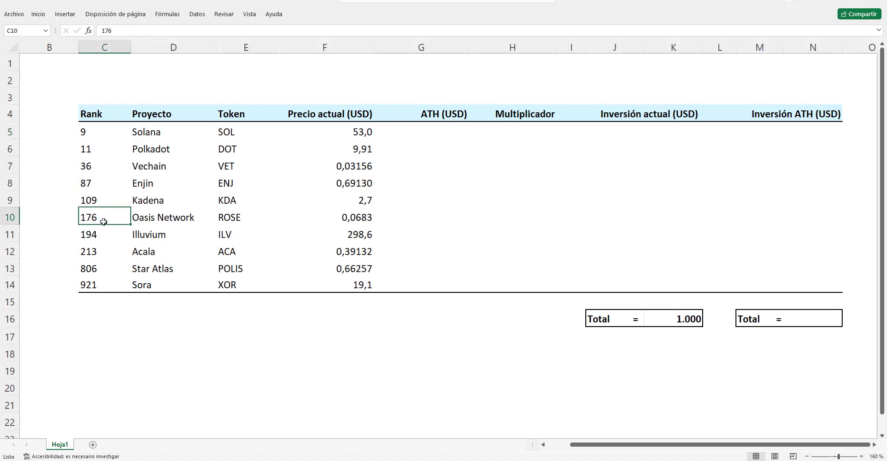
click(135, 219)
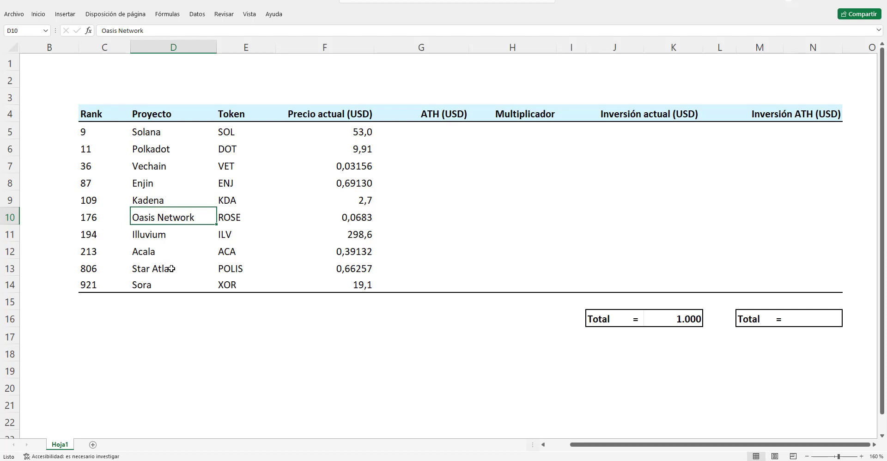
Review the current USD prices of all ten projects in F5:F14.
drag(329, 133, 335, 285)
click(431, 330)
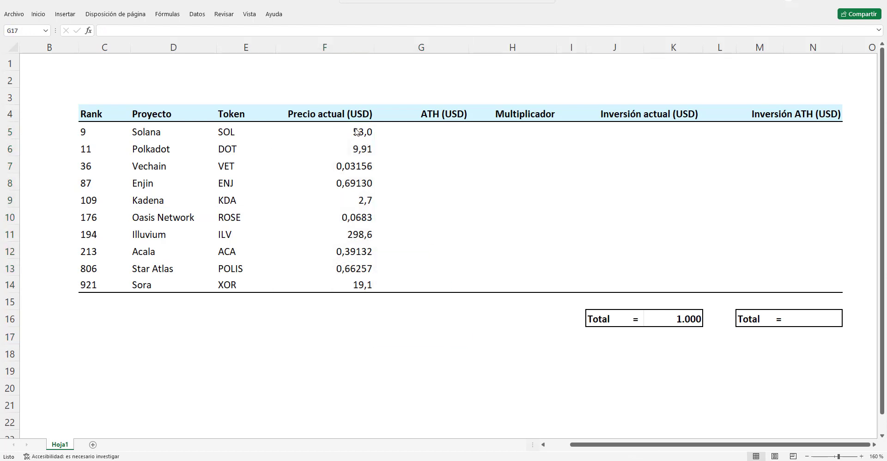
drag(356, 132, 354, 284)
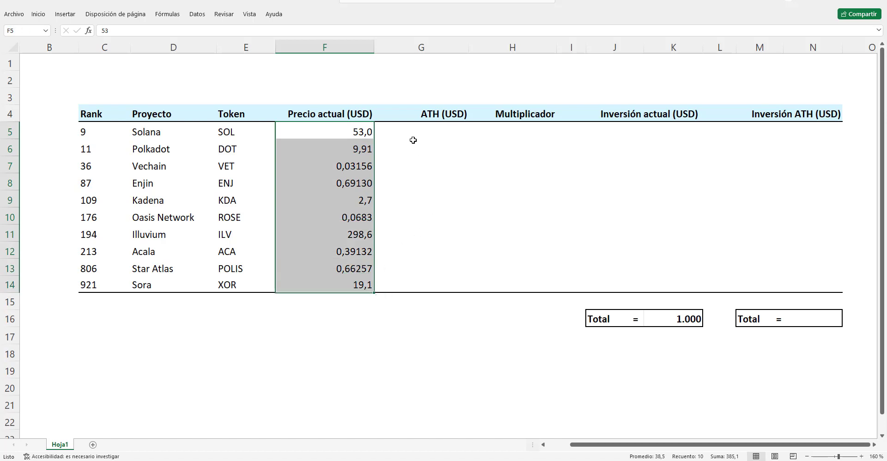
Reveal the hidden ATH (USD) values in G5:G14 by changing their font colour to black.
click(427, 130)
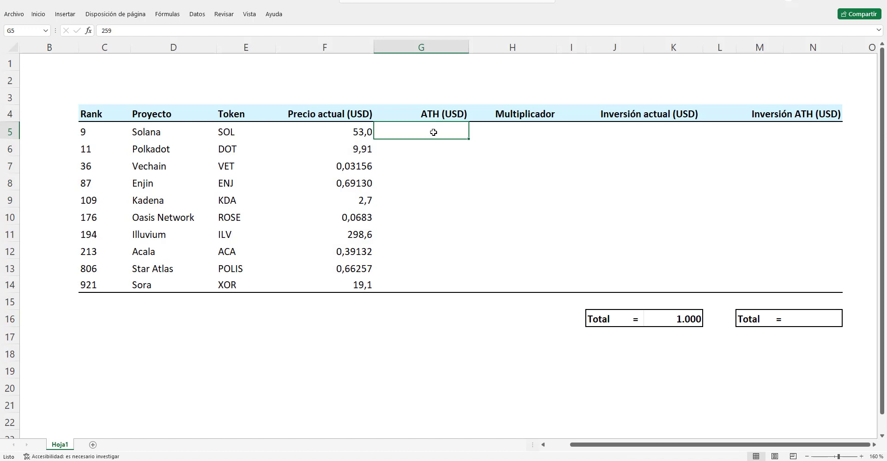
drag(434, 134, 438, 279)
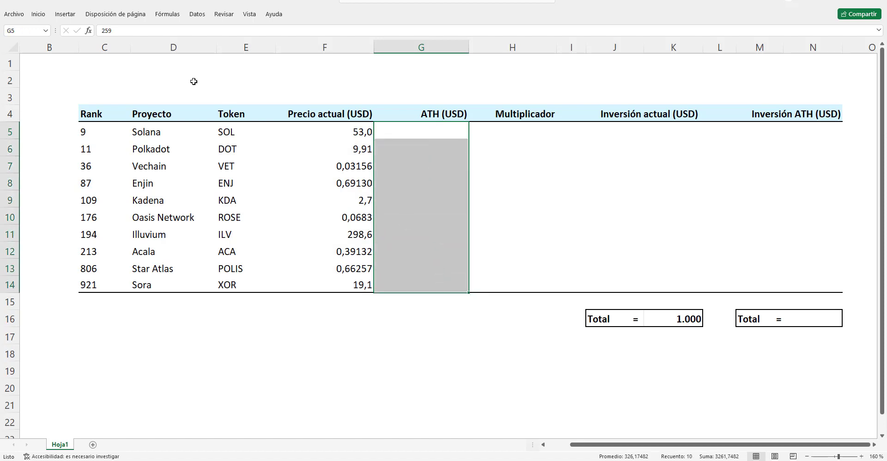
click(39, 14)
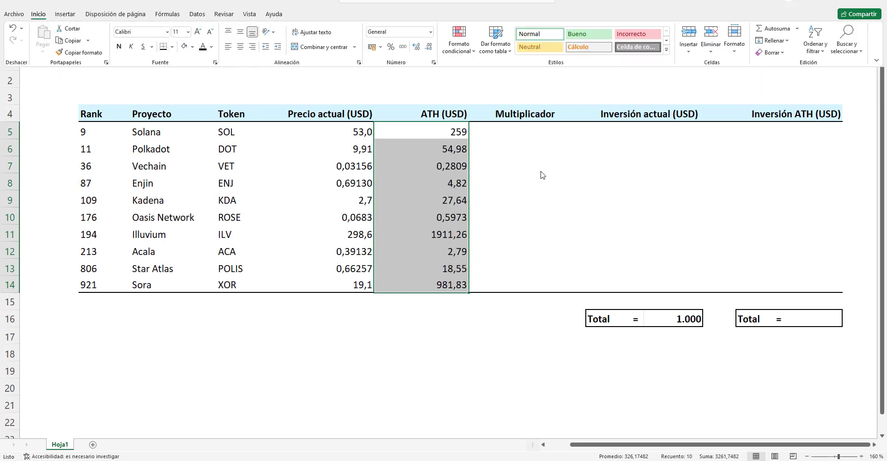
click(471, 143)
click(436, 84)
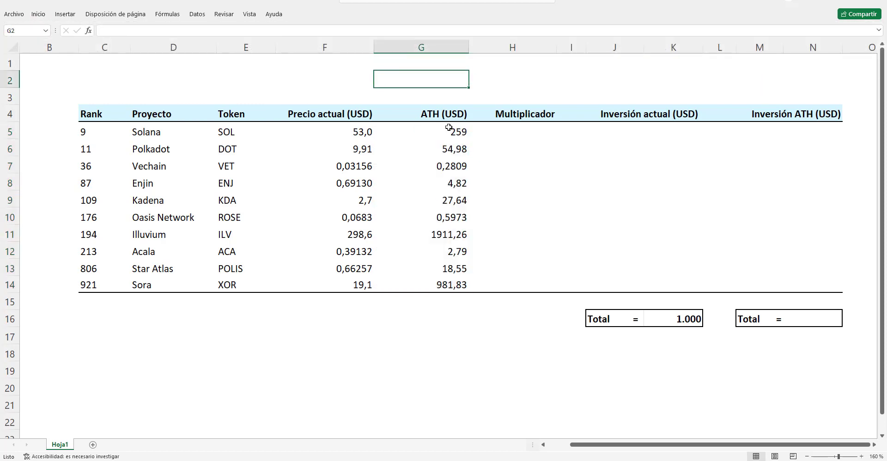
Review the ATH prices in G5:G14, beginning with Solana's row.
drag(453, 129, 456, 283)
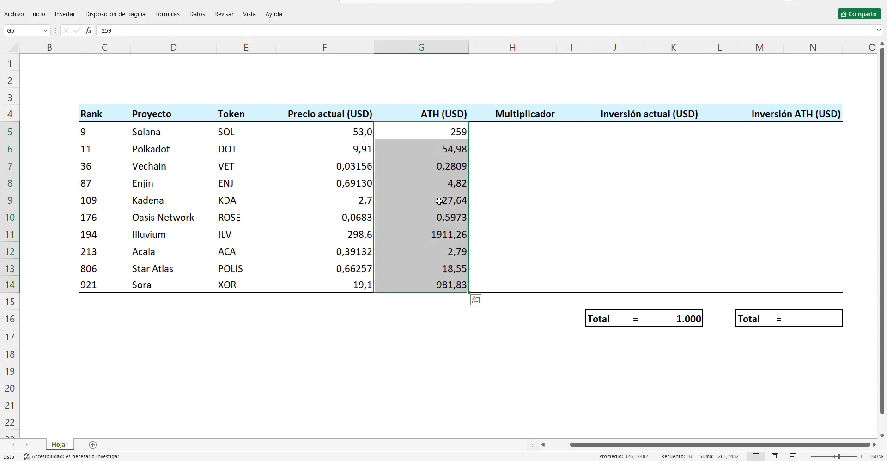
click(216, 131)
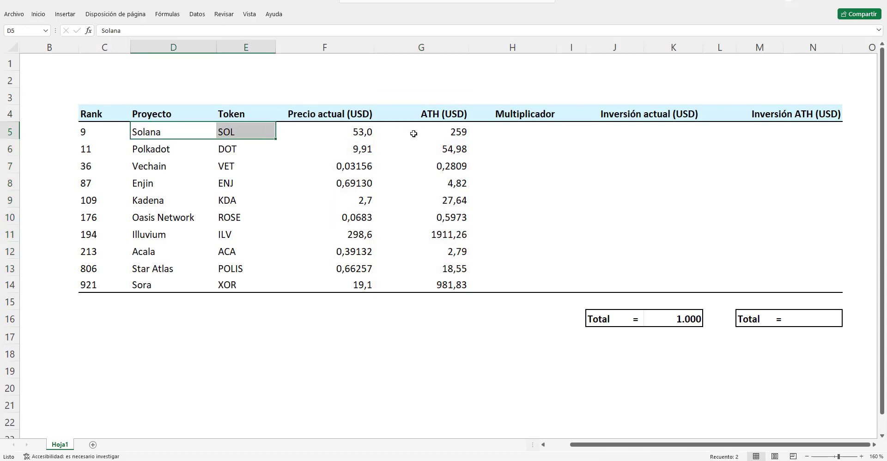
click(532, 131)
drag(534, 149, 530, 289)
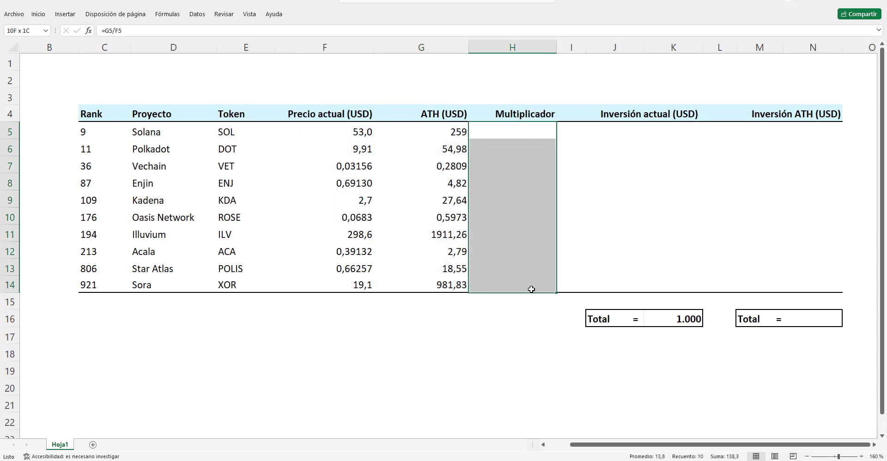
click(375, 69)
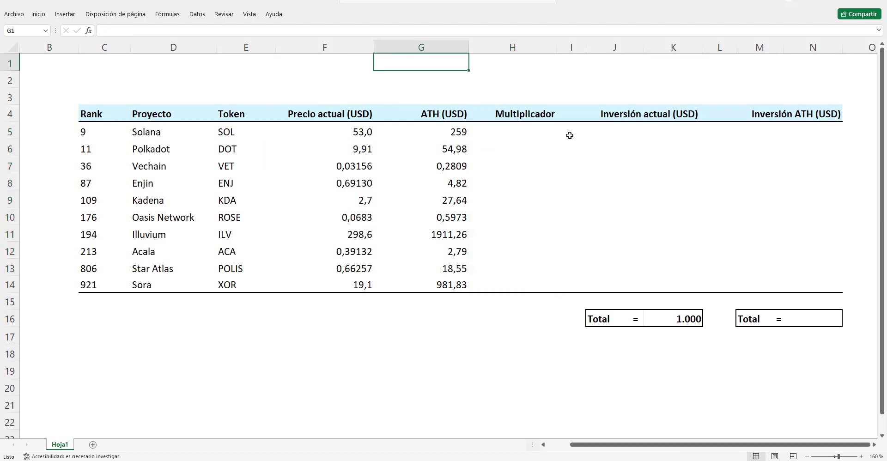
click(556, 129)
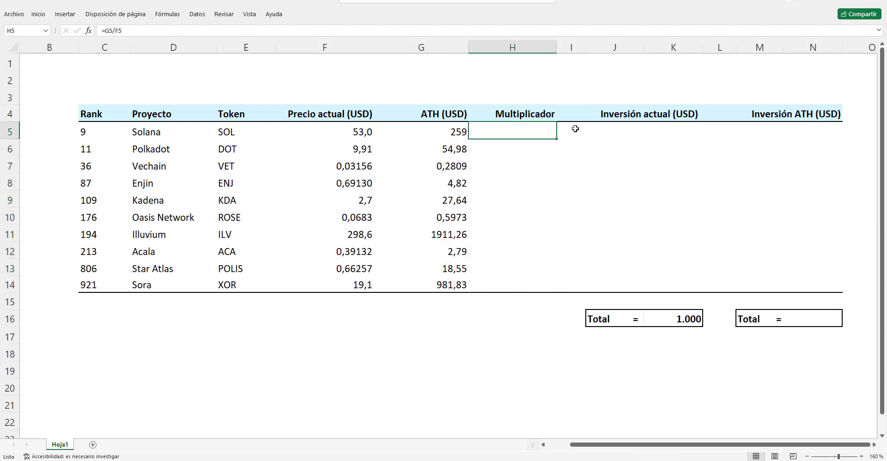
Reveal the hidden Inversión actual (USD) amounts in J5:K14 by changing their font colour to black.
drag(621, 131, 647, 280)
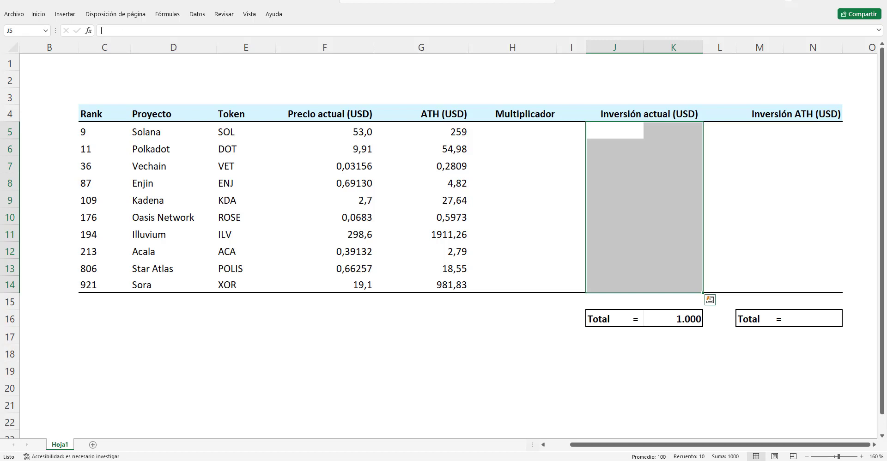
click(39, 14)
click(203, 47)
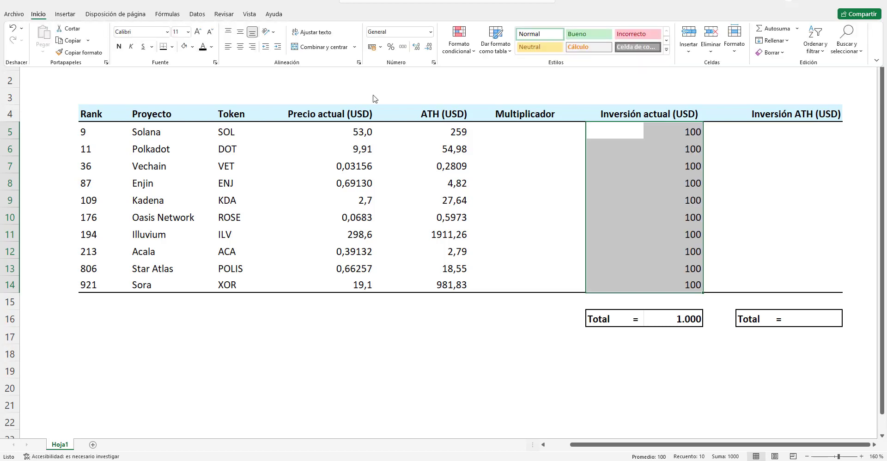
Review the amount invested per project in K5:K14 and the total investment in K16.
click(688, 313)
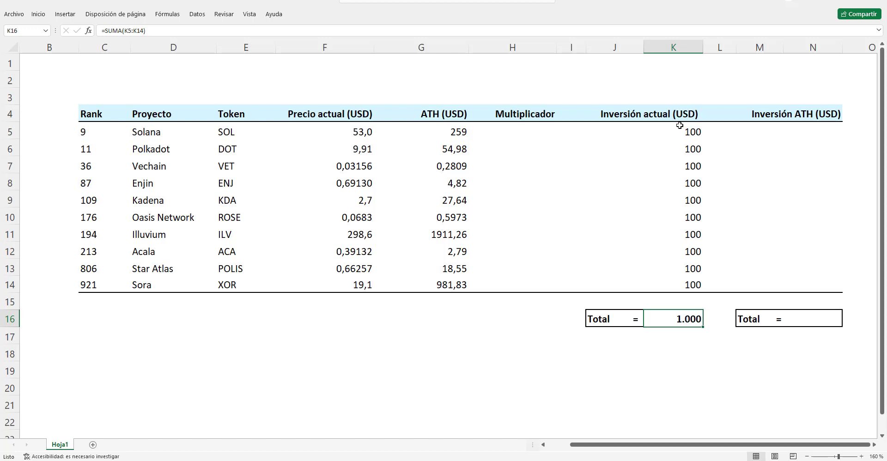
drag(680, 124, 683, 279)
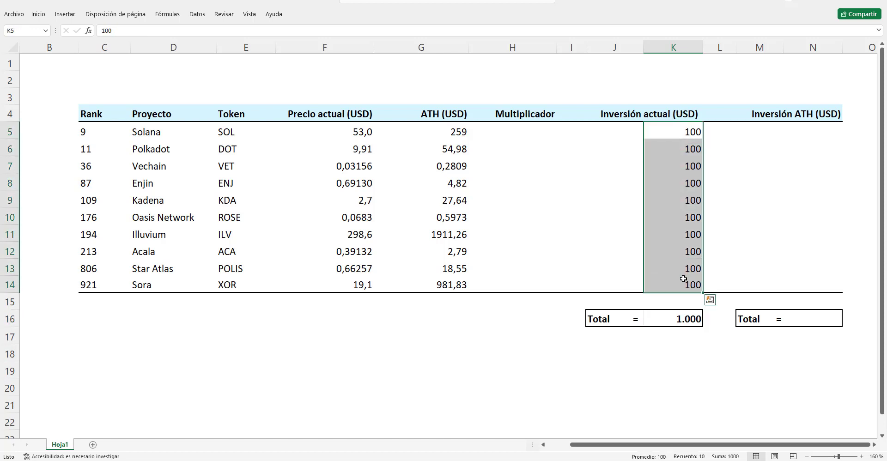
click(681, 136)
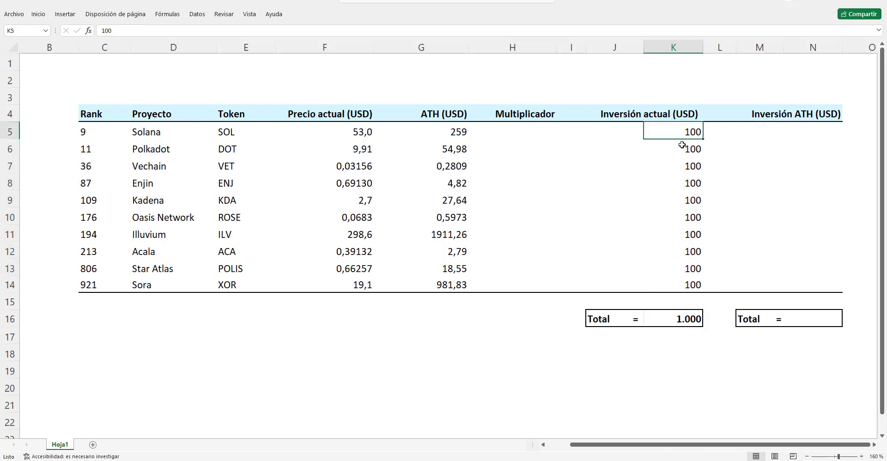
click(680, 148)
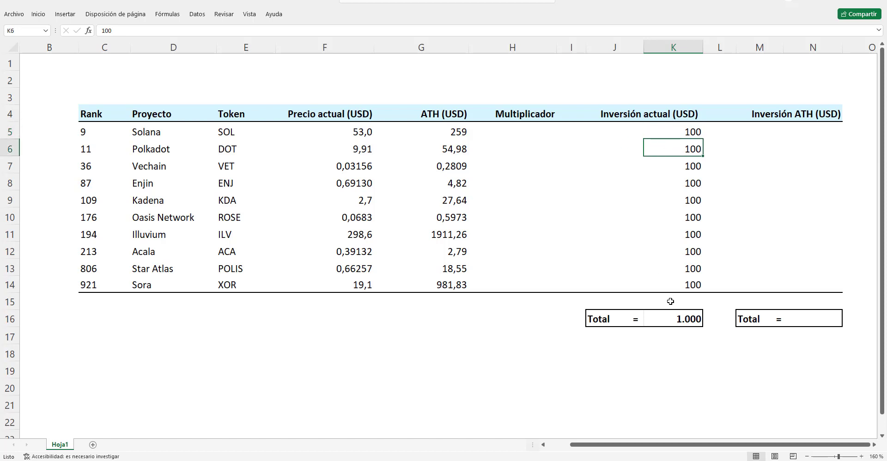
click(677, 317)
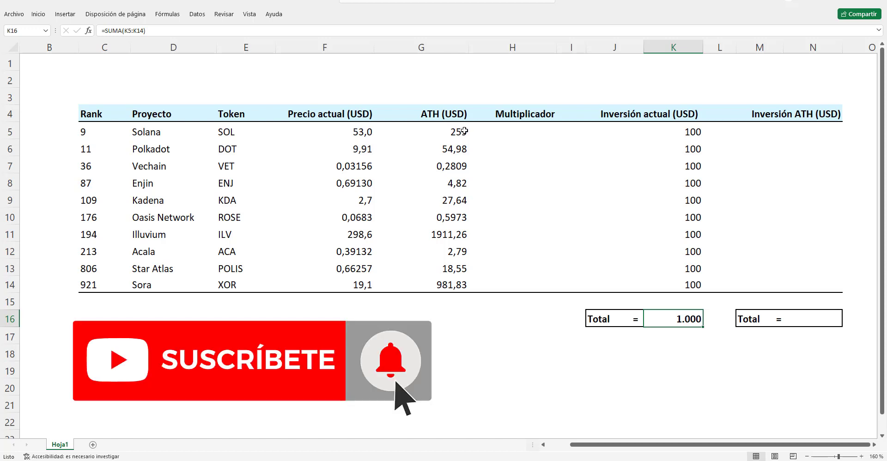
Review the ATH prices in G5:G14, then compare Solana's ATH price, current price, current investment and ATH investment cells in row 5.
drag(465, 131, 462, 287)
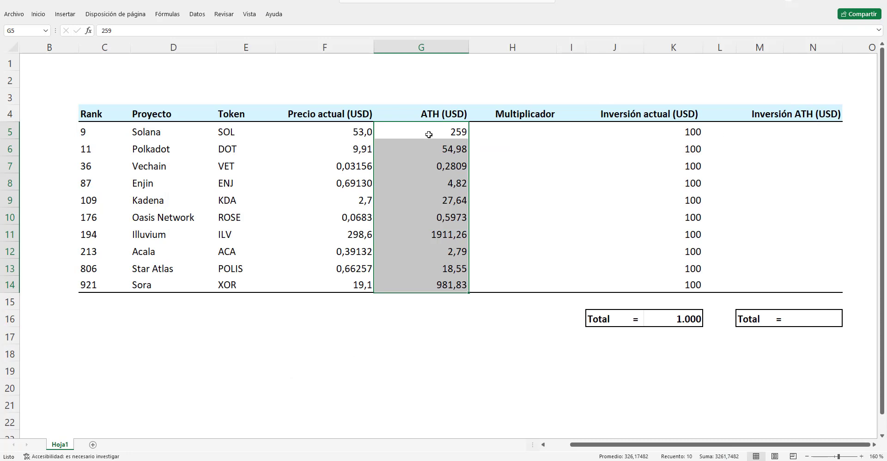
click(429, 134)
drag(447, 132, 446, 279)
click(453, 132)
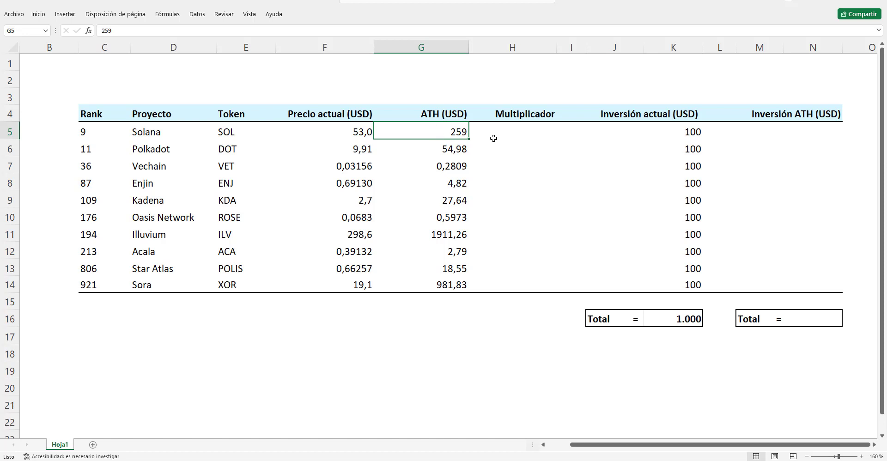
click(657, 131)
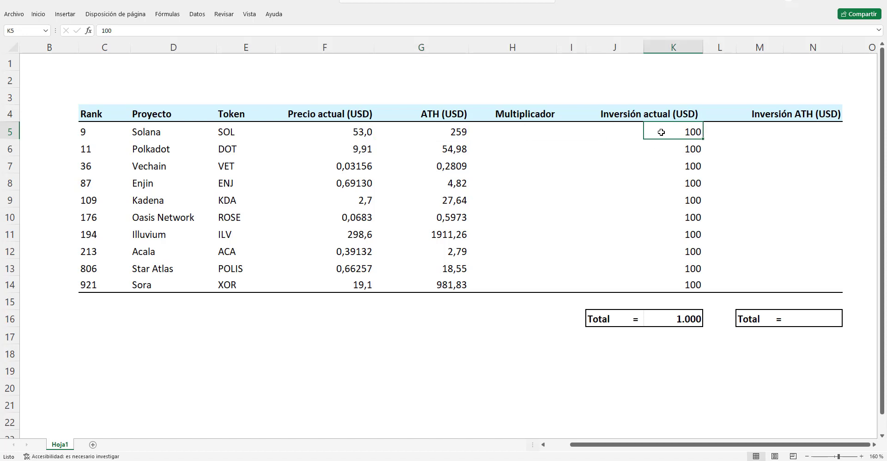
click(777, 131)
click(797, 133)
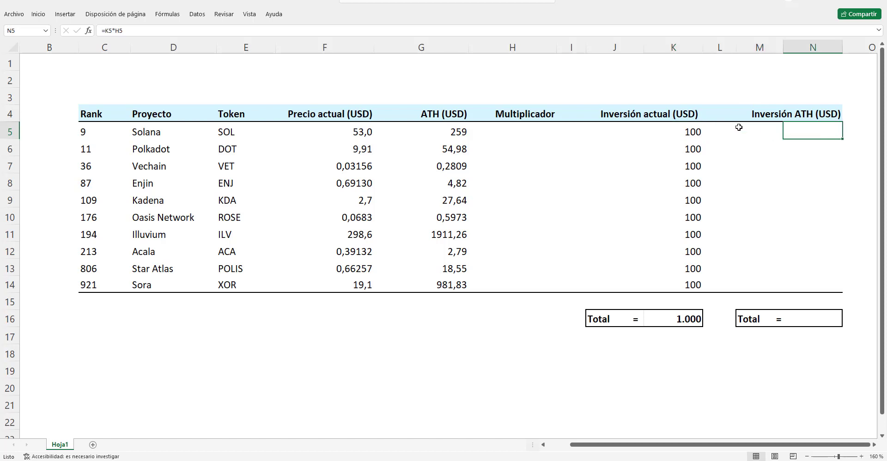
click(460, 132)
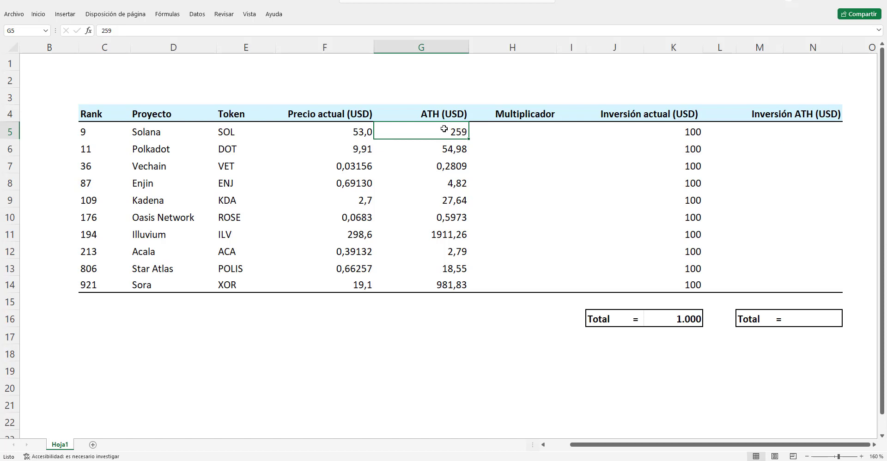
click(356, 129)
Reveal the hidden Multiplicador values in H5:H14 by changing their font colour to black.
click(537, 130)
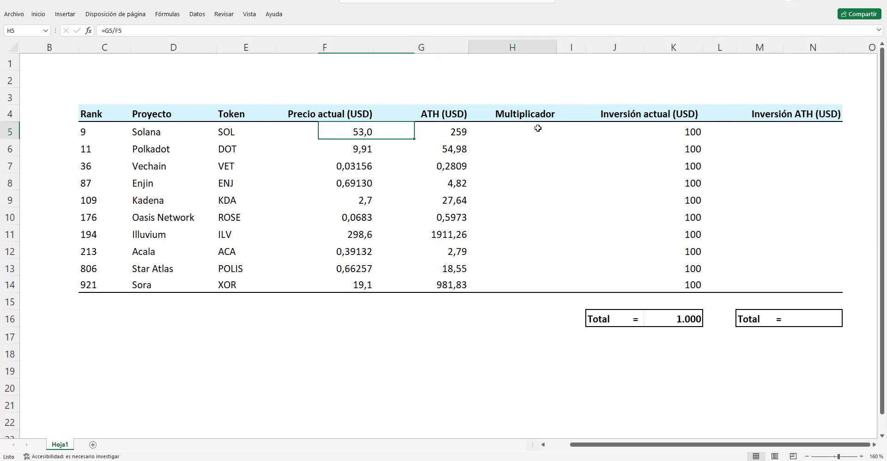
drag(535, 126, 535, 285)
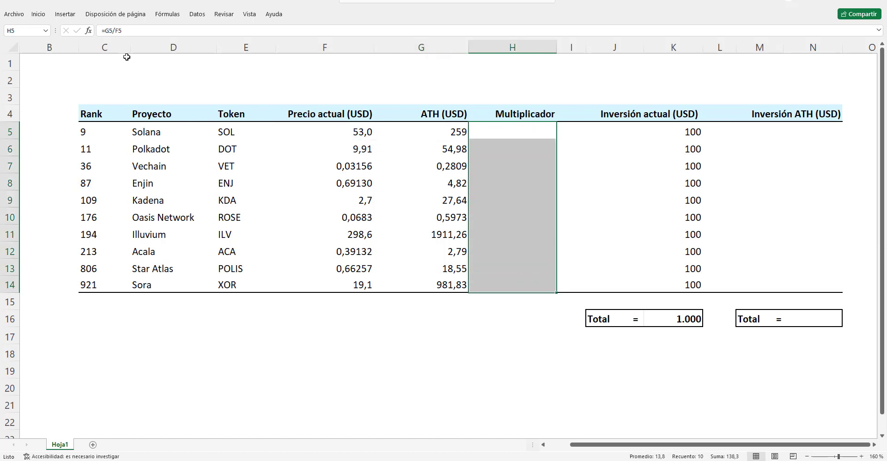
key(ctrl+Return)
click(542, 152)
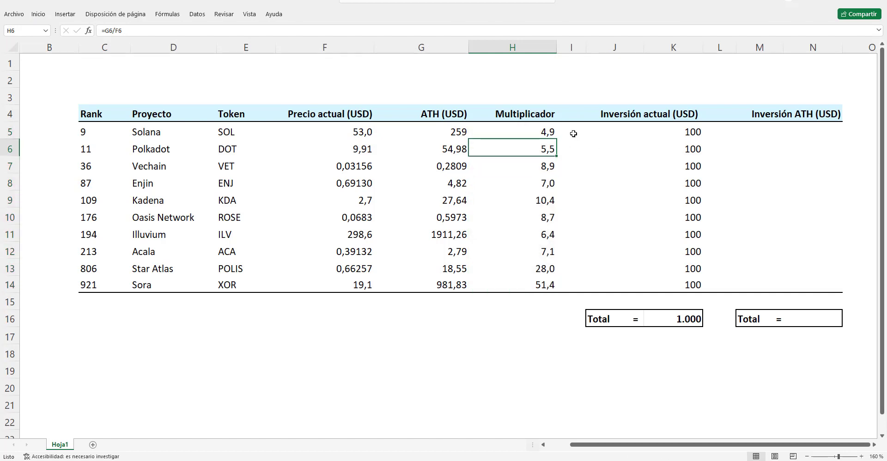
Go over Solana's multiplier, invested amount and ATH price, and reveal its Inversión ATH (USD) value in N5 with a black font colour.
click(538, 134)
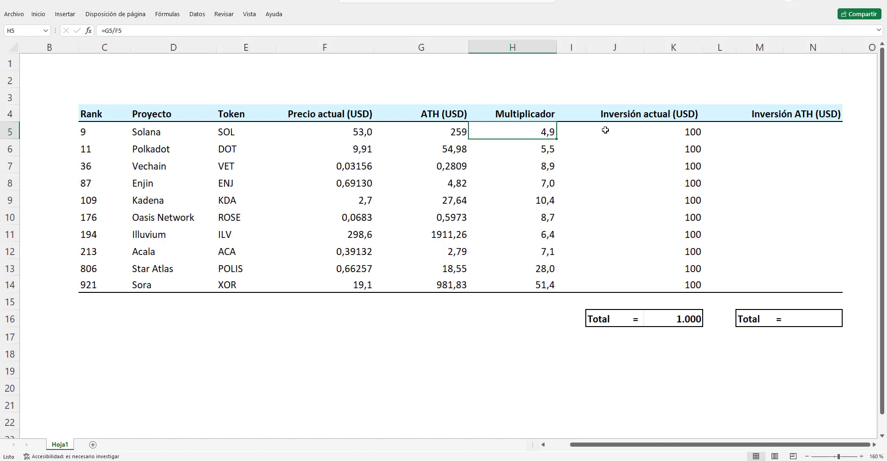
click(640, 131)
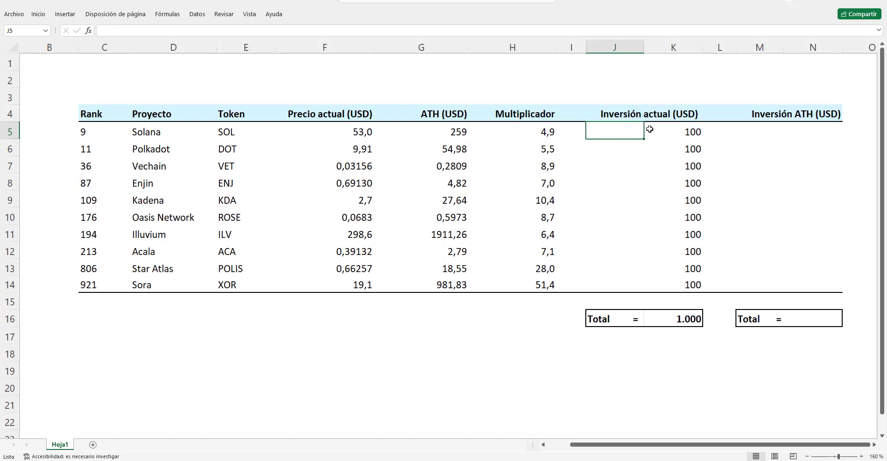
click(697, 129)
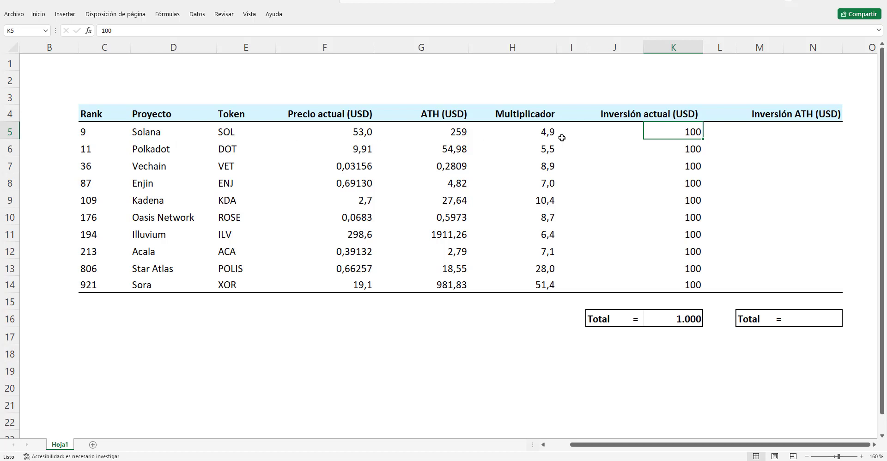
click(453, 134)
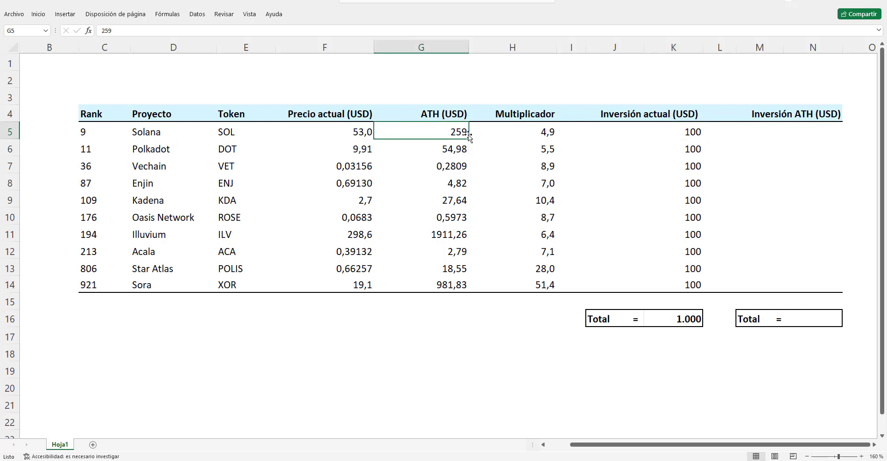
click(787, 130)
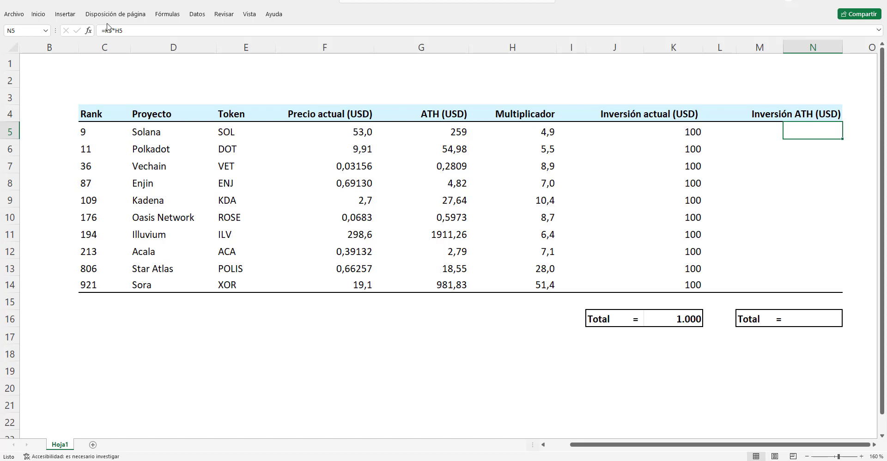
click(38, 15)
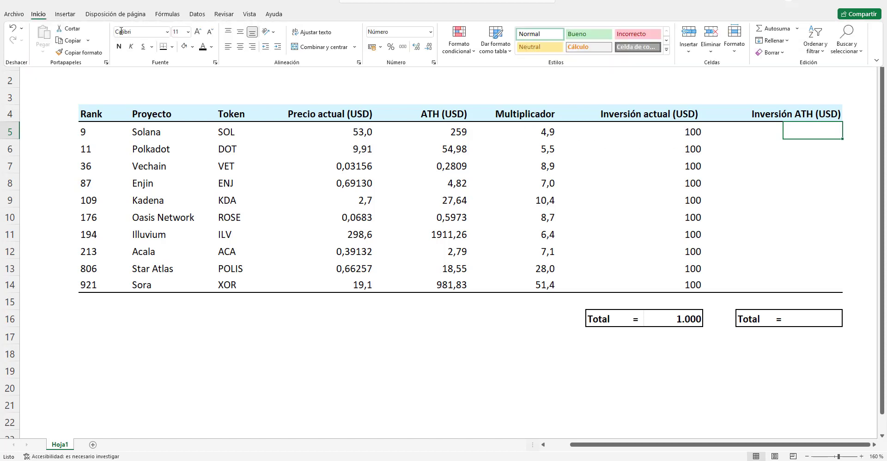
click(203, 46)
click(826, 140)
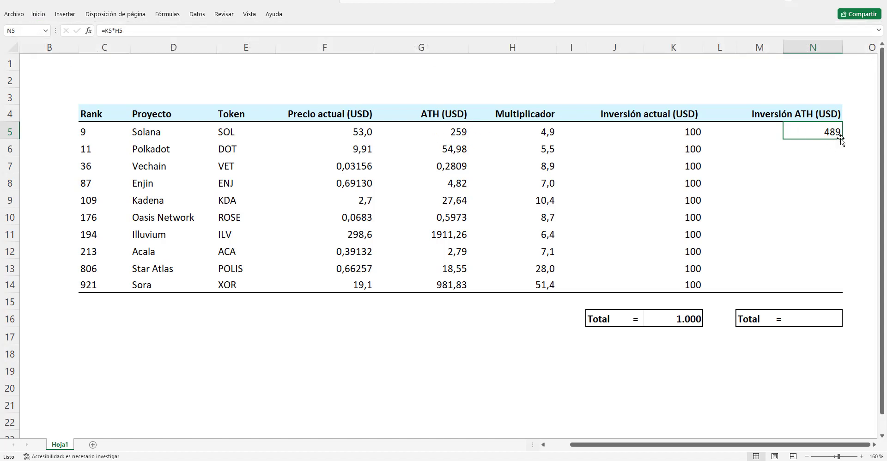
Reveal the remaining Inversión ATH (USD) values in N6:N14 by changing their font colour to black.
drag(831, 143, 831, 287)
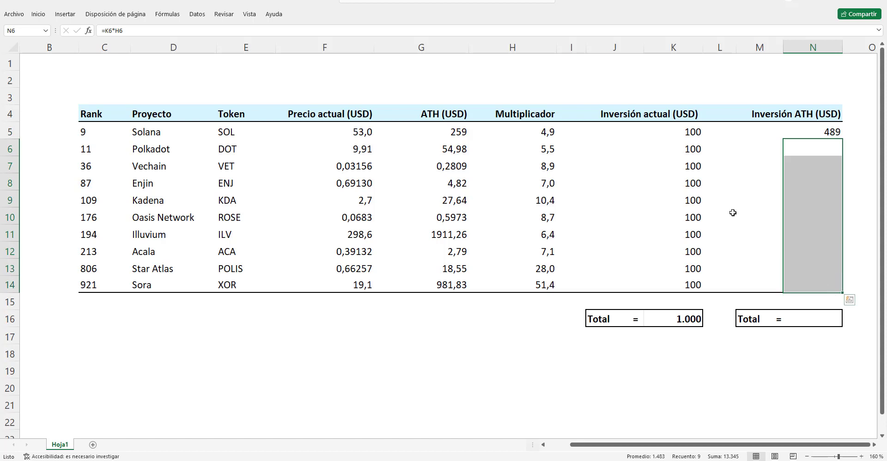
click(65, 14)
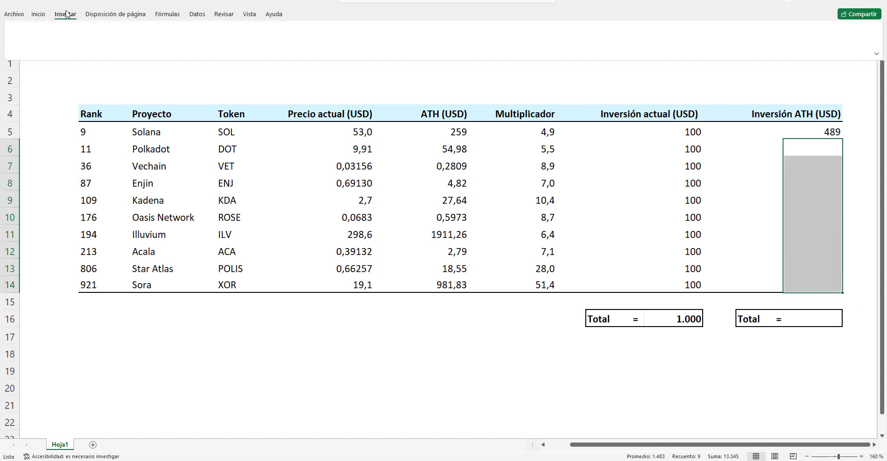
click(38, 15)
key(ctrl+j)
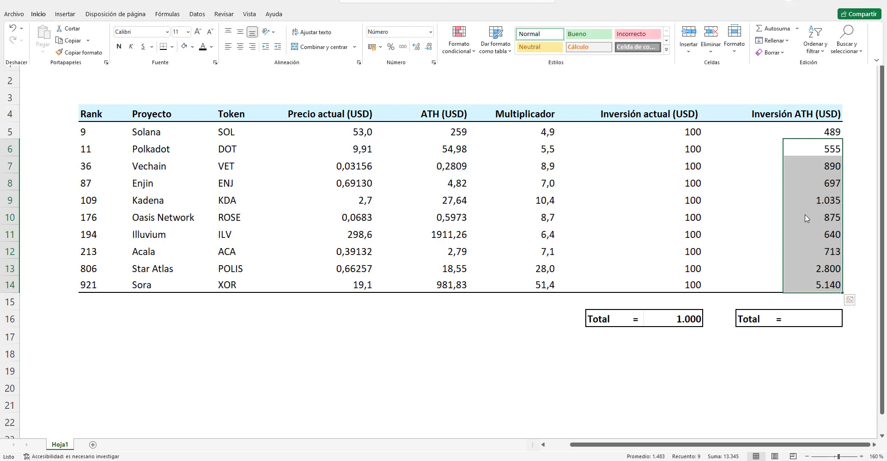
Compare the projects' multipliers in column H, going from Sora and Star Atlas through Kadena and Vechain to Polkadot and Solana.
click(231, 285)
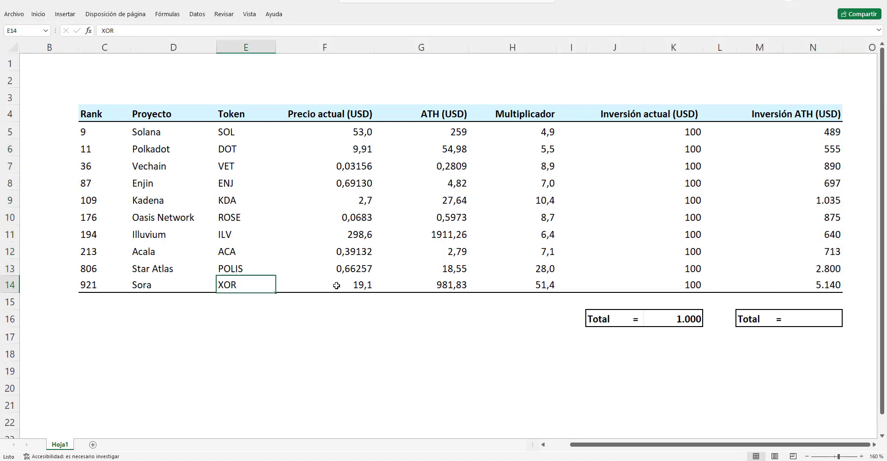
click(554, 284)
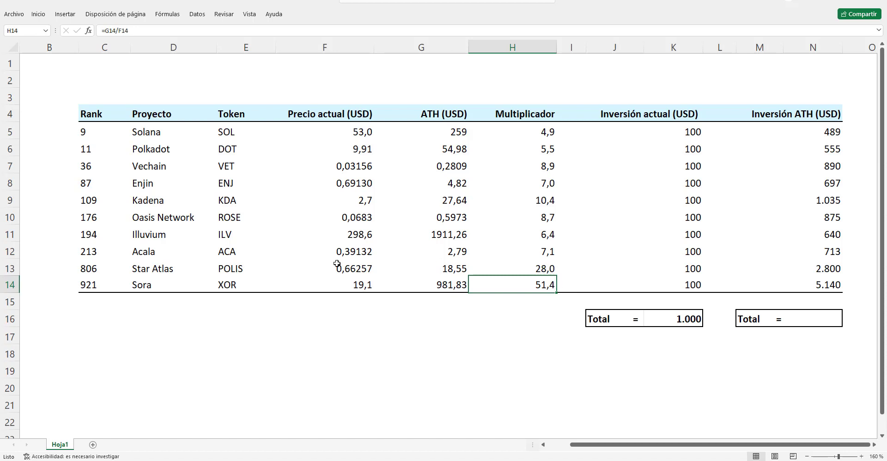
click(154, 271)
click(527, 267)
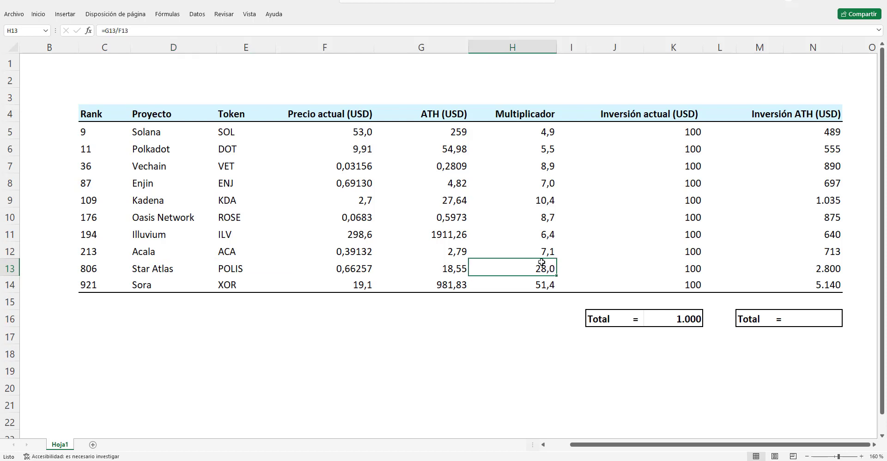
click(545, 200)
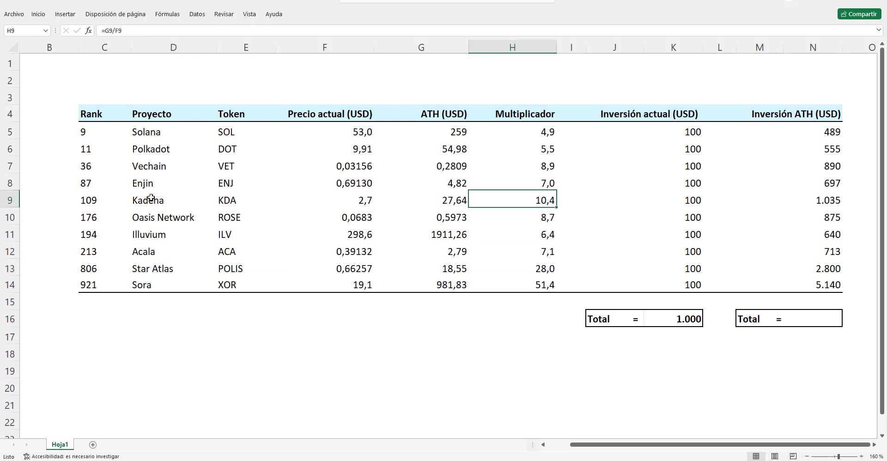
click(550, 165)
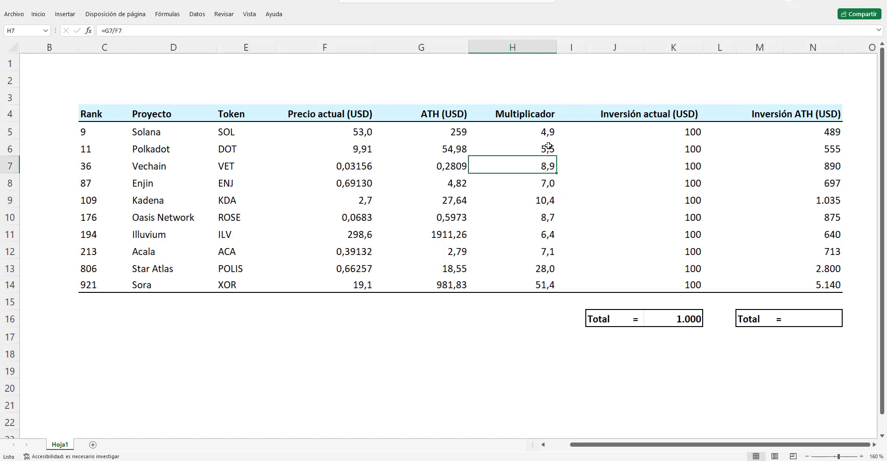
click(549, 148)
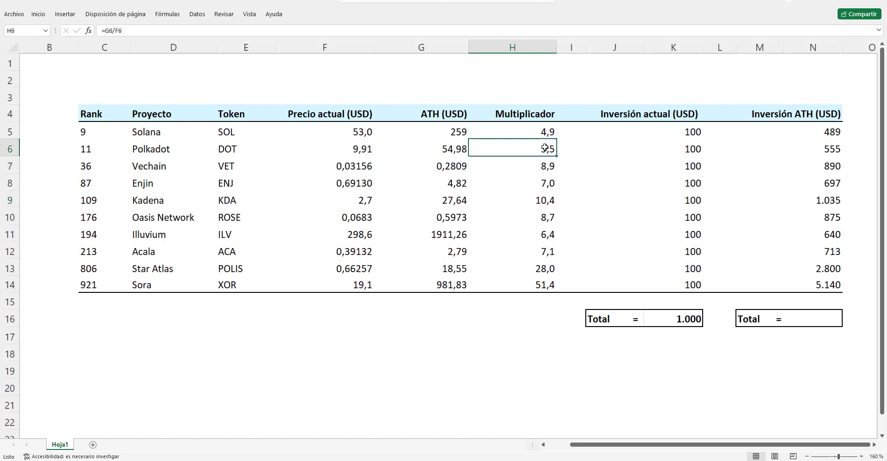
click(548, 135)
click(547, 143)
click(546, 134)
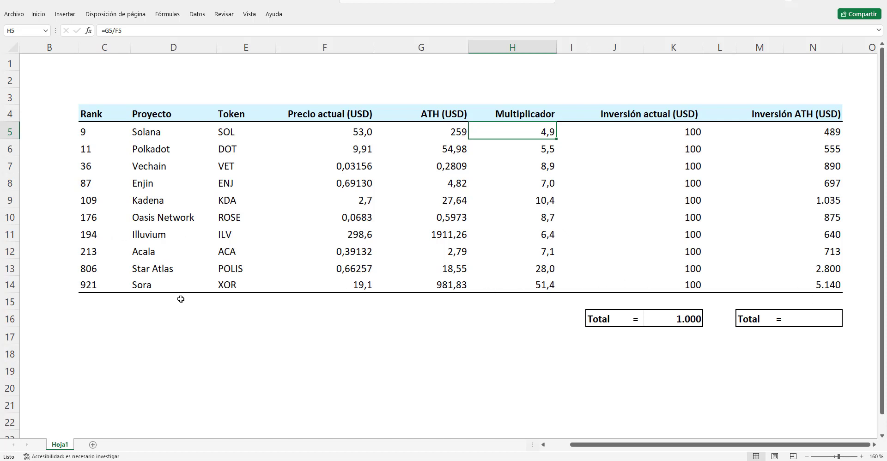
Reveal the Inversión ATH (USD) total in N16 with a black font colour and go over the ATH prices in G5:G14.
click(807, 128)
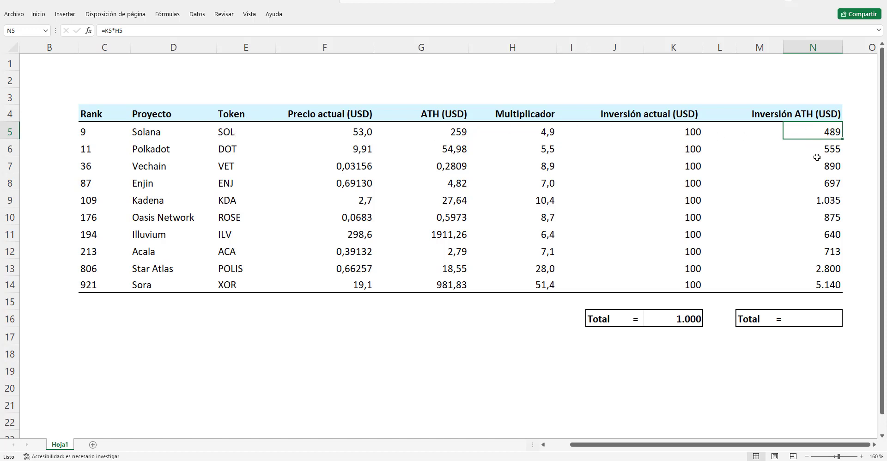
click(819, 317)
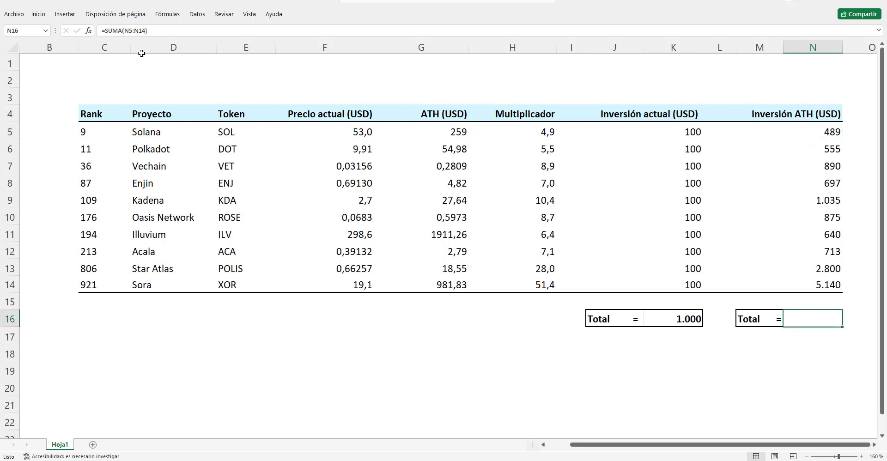
click(44, 16)
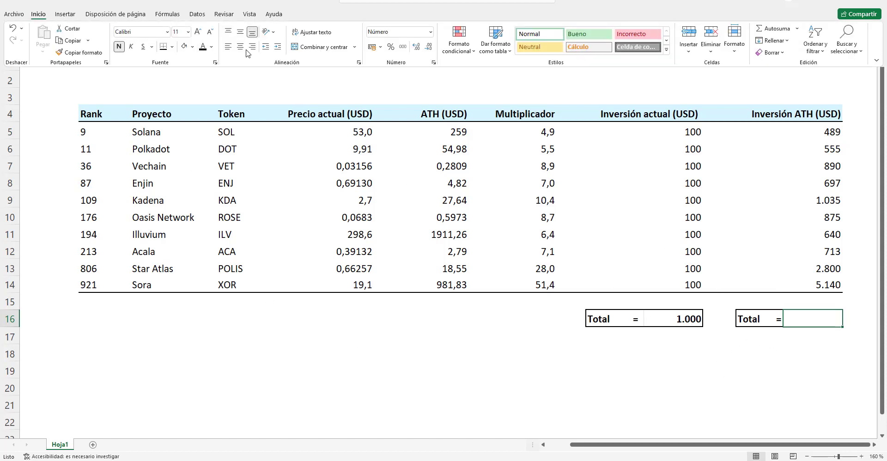
click(203, 46)
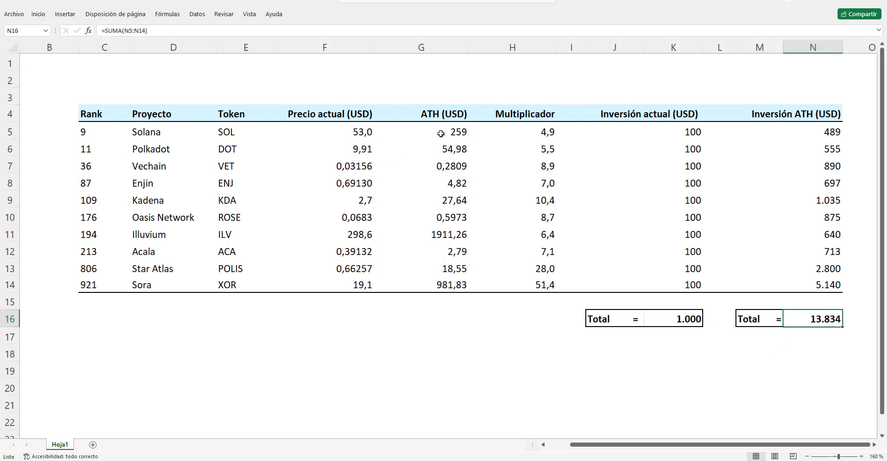
drag(443, 131, 430, 283)
click(493, 323)
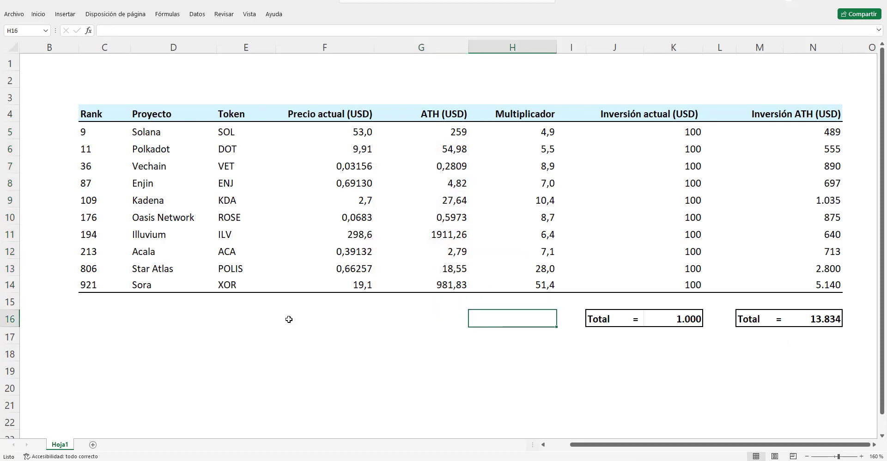
Temporarily clear the Enjin, Illuvium and Sora rows to check the portfolio totals without them, and undo the three deletions.
click(10, 183)
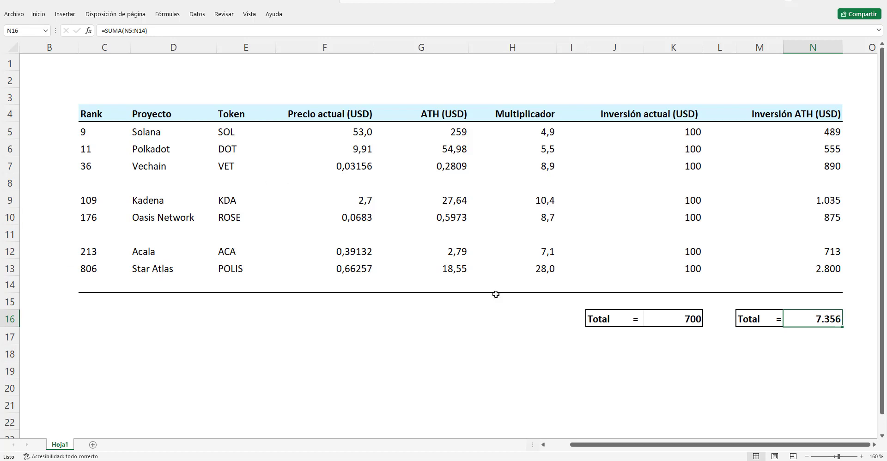
double_click(830, 324)
click(812, 353)
key(ctrl+z)
key(ctrl+z)
key(ctrl+z)
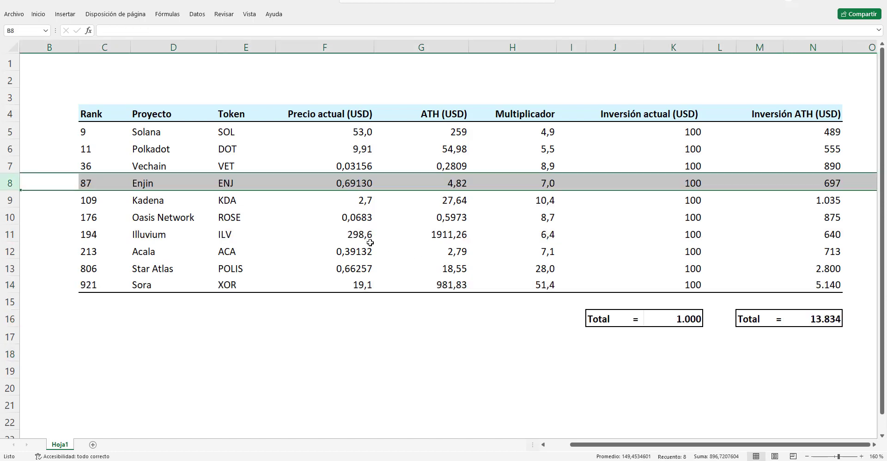
Go over the ten project names in D5:D14 and compare the invested total in K16 with the ATH total.
click(204, 340)
drag(151, 132, 191, 286)
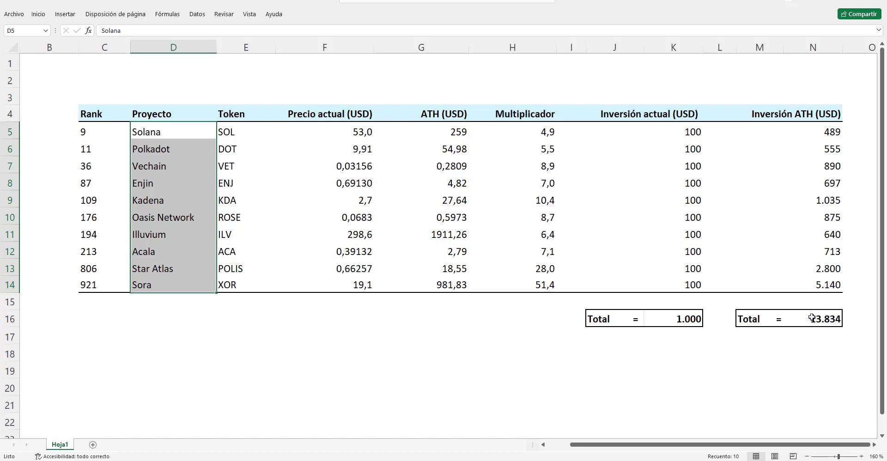
click(694, 322)
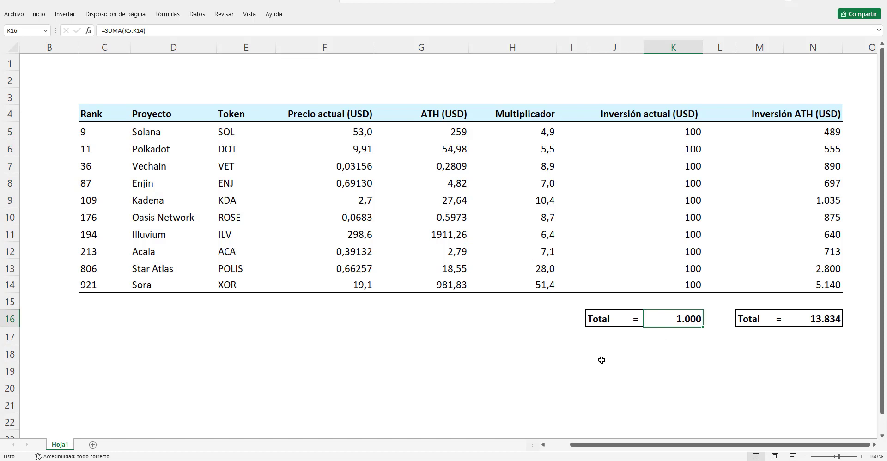
click(503, 319)
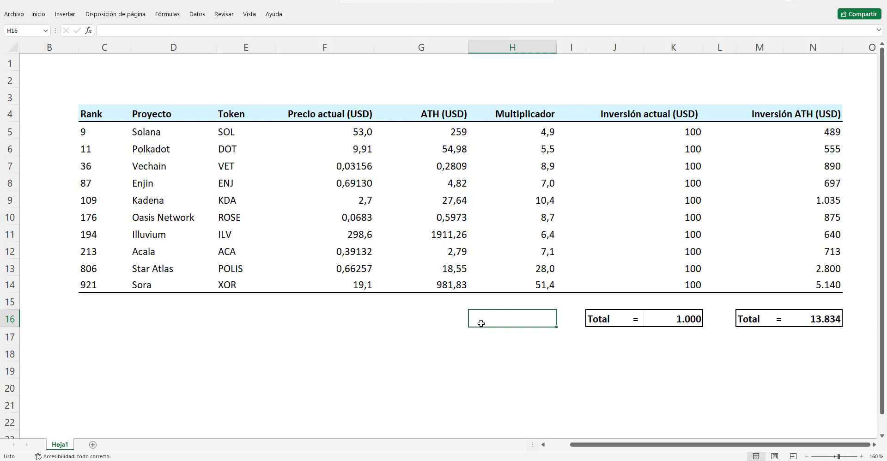
click(424, 358)
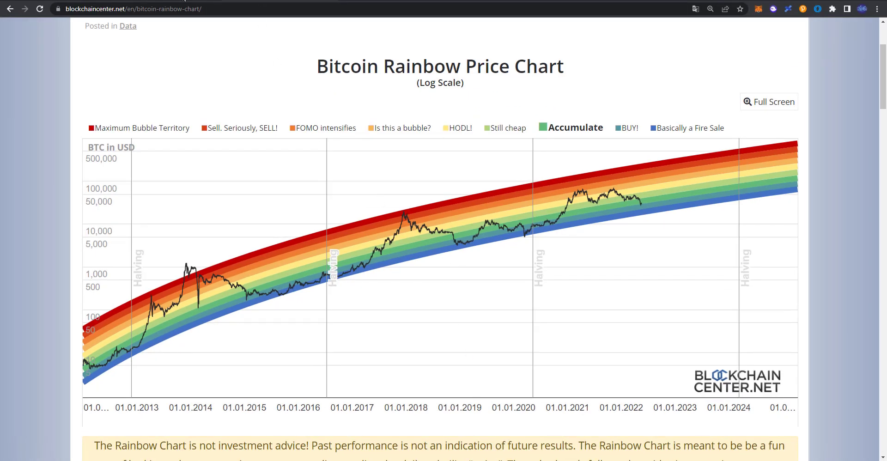
Switch in the browser from the Bitcoin Rainbow Price Chart to the Dinero Tonto y Criptomonedas YouTube channel.
key(ctrl+Tab)
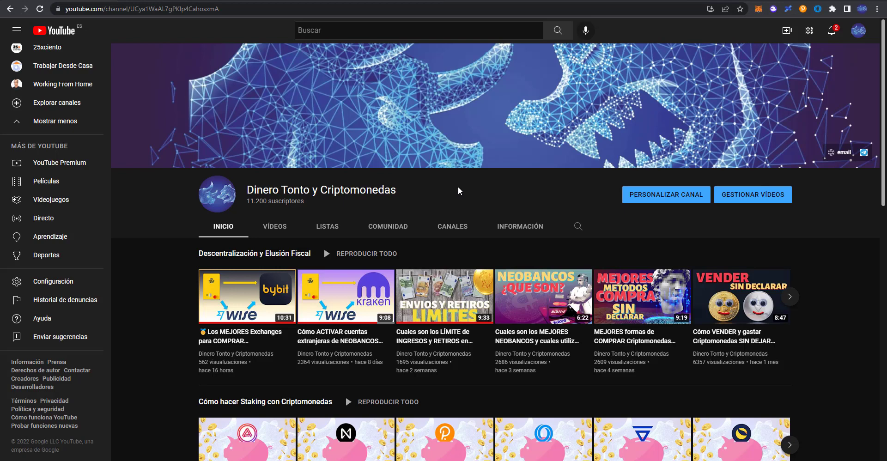